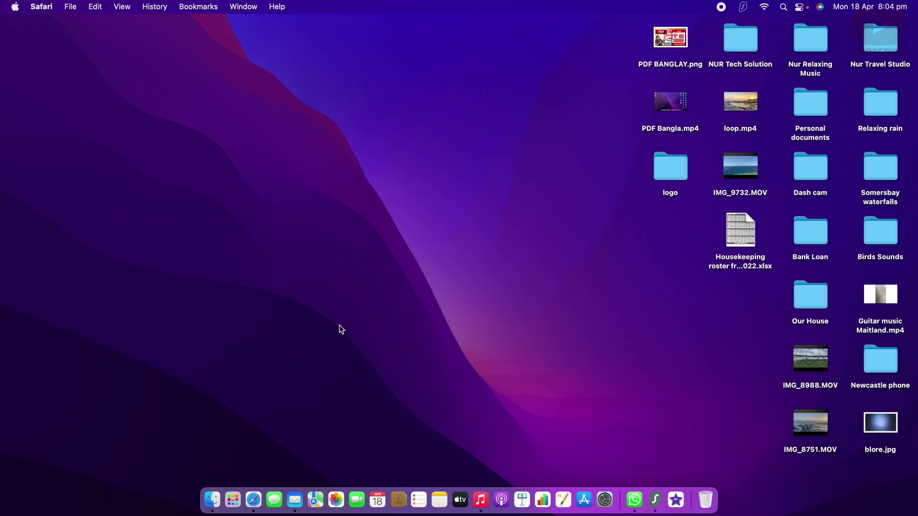
Open Microsoft Word and create a new blank document.
{"action": "left_click", "coordinate": [233, 500]}
{"action": "left_click_drag", "start_coordinate": [726, 203], "coordinate": [645, 208]}
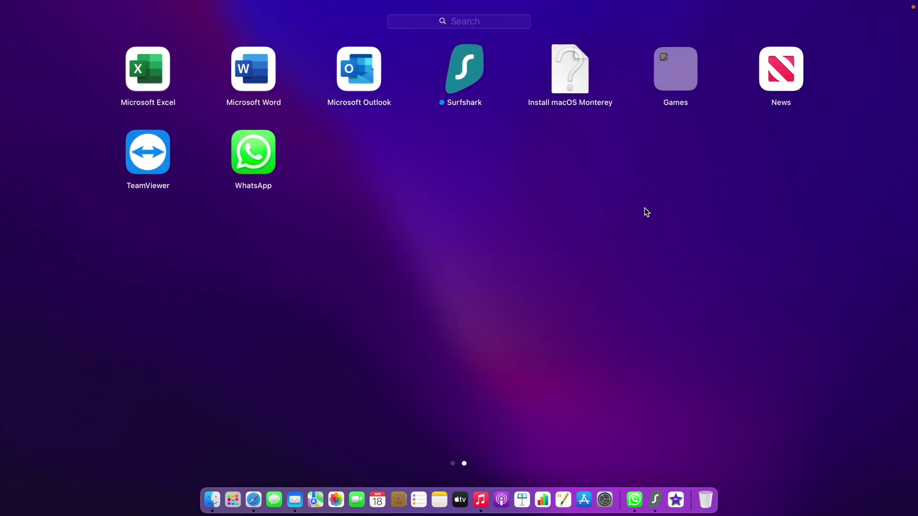
{"action": "left_click", "coordinate": [261, 83]}
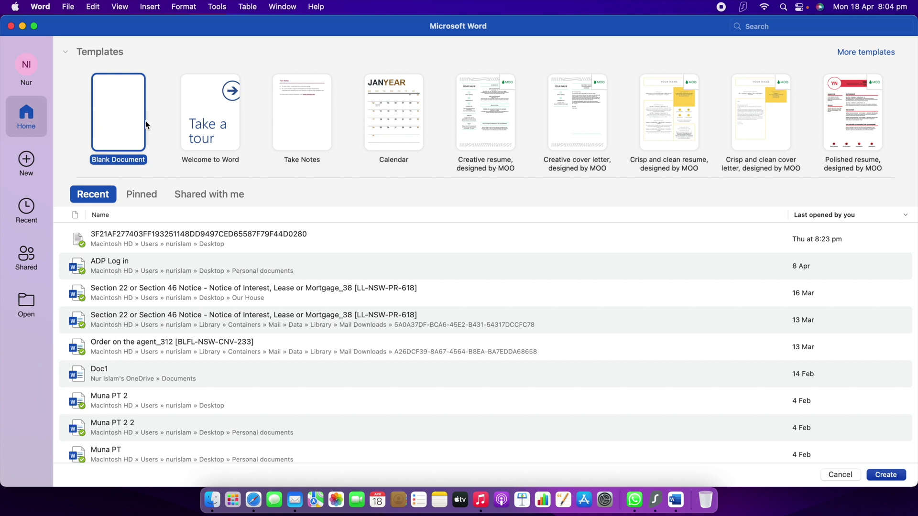
{"action": "double_click", "coordinate": [117, 129]}
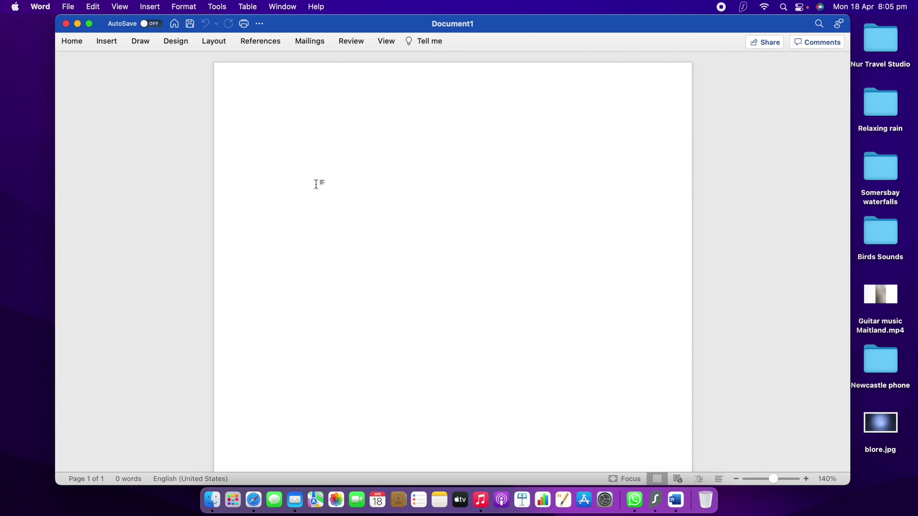
Enter the title "NUR TECH SOLUTION" on the first page.
{"action": "type", "text": "NUR"}
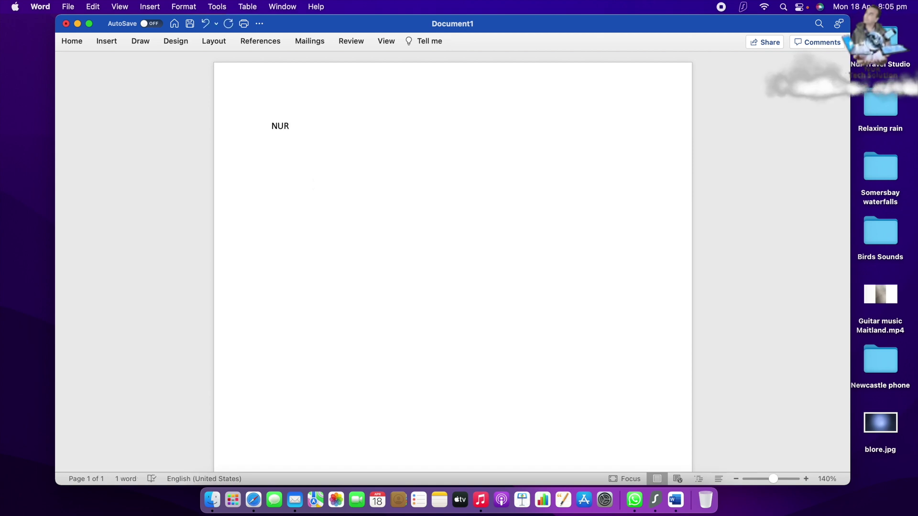
{"action": "type", "text": " TECH"}
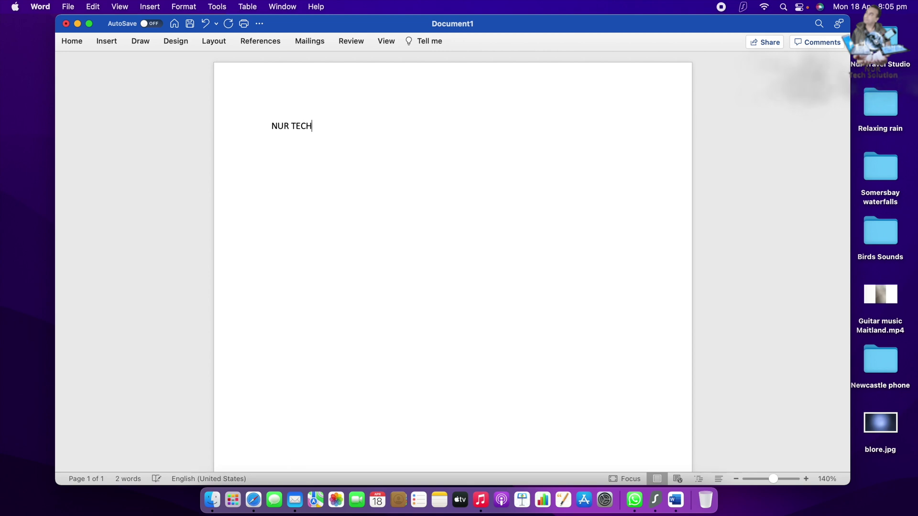
{"action": "type", "text": " SOLUTION"}
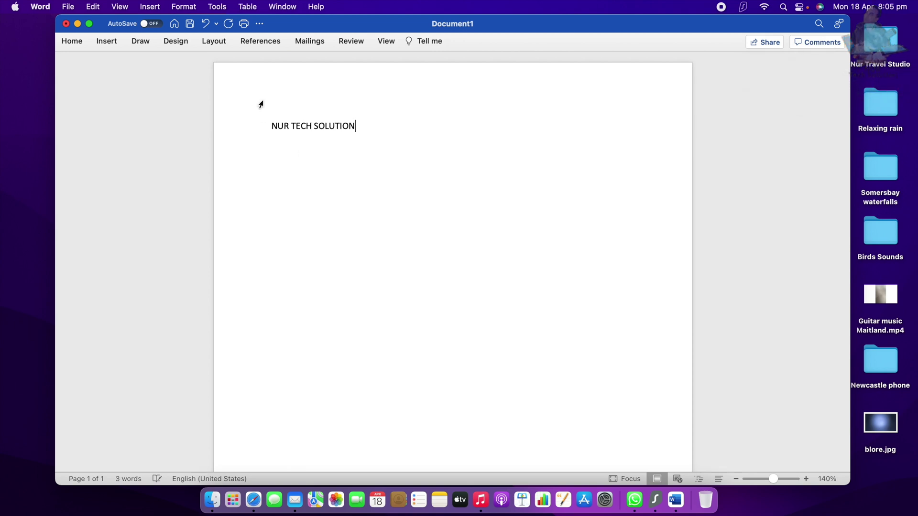
Set the title "NUR TECH SOLUTION" to font size 72 and centre it.
{"action": "left_click_drag", "start_coordinate": [370, 126], "coordinate": [221, 124]}
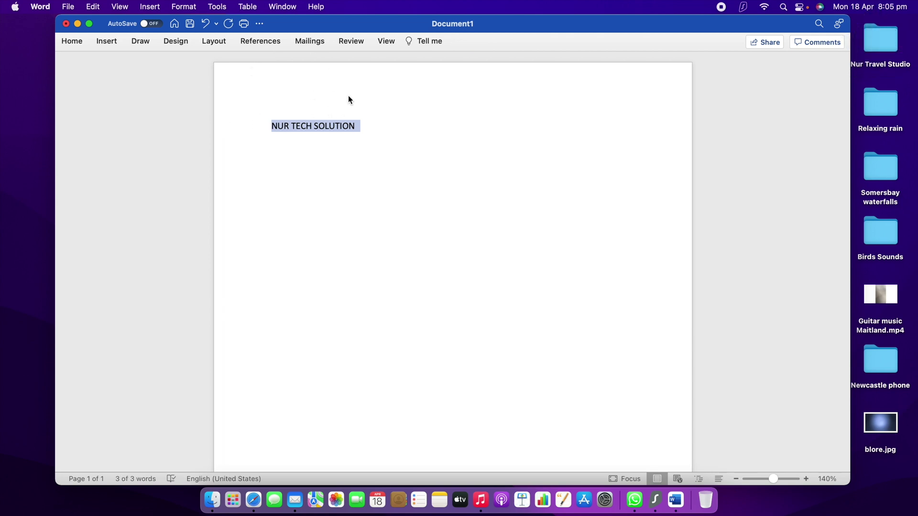
{"action": "left_click", "coordinate": [72, 42]}
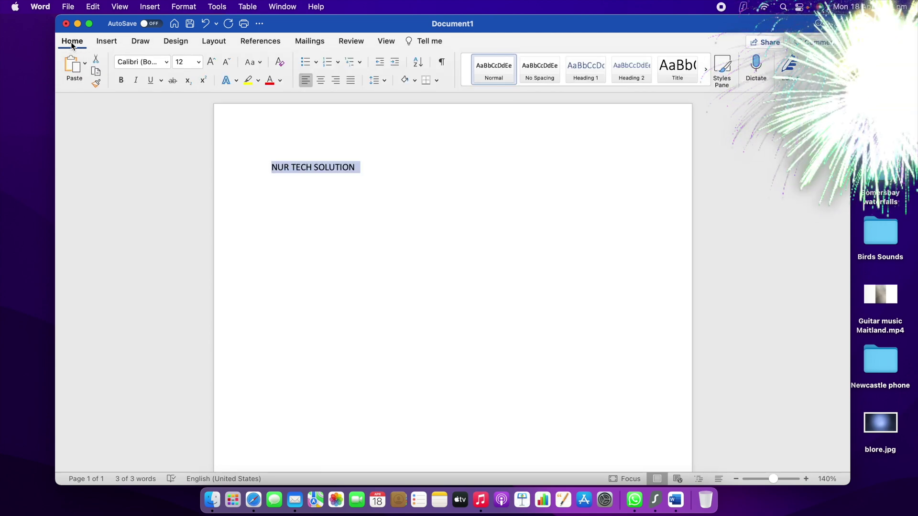
{"action": "left_click", "coordinate": [198, 62]}
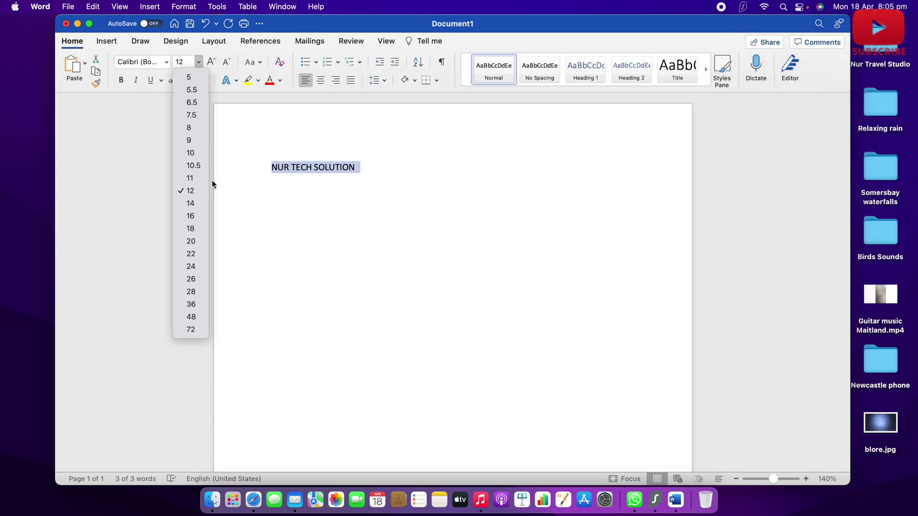
{"action": "left_click", "coordinate": [194, 329]}
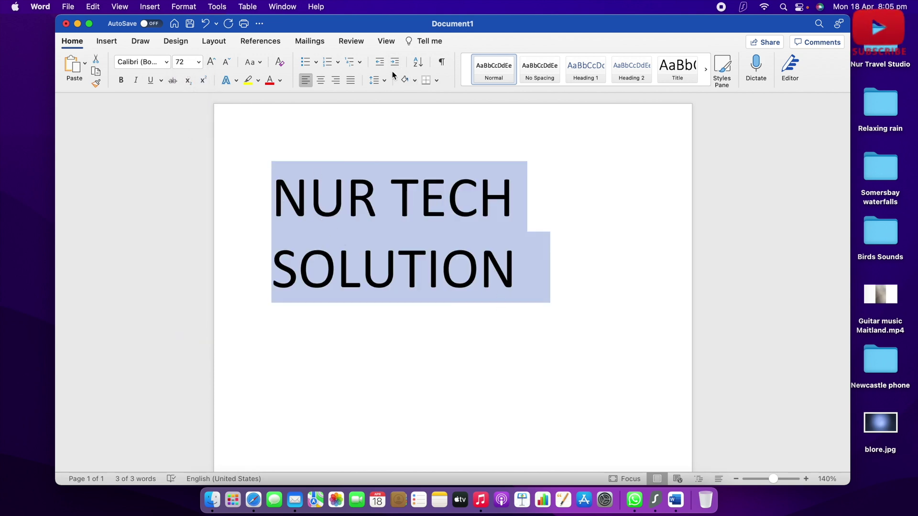
{"action": "left_click", "coordinate": [321, 80]}
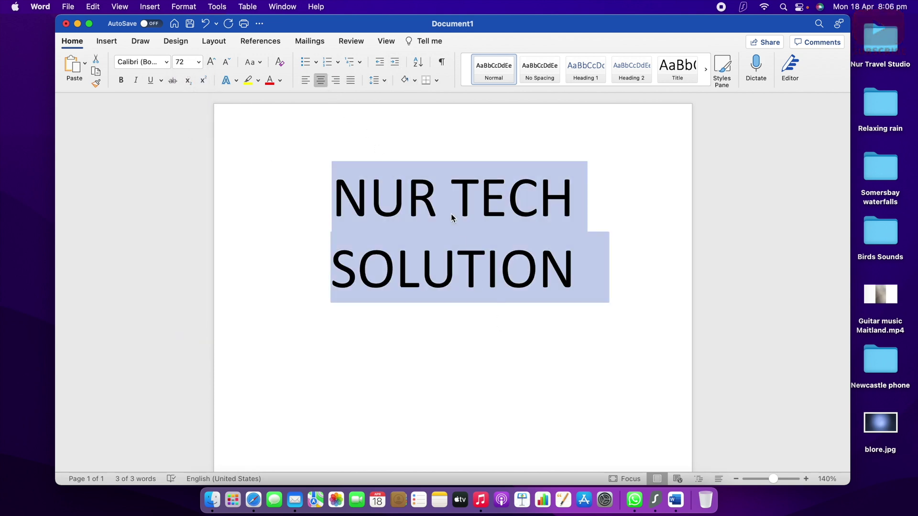
Break the title after "NUR" so that "TECH" starts on its own line.
{"action": "left_click", "coordinate": [454, 200]}
{"action": "key", "text": "Return"}
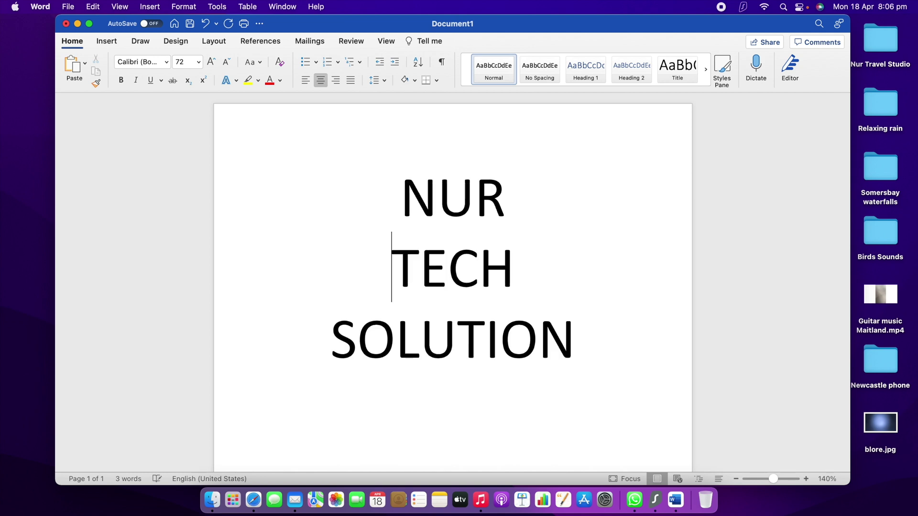
{"action": "left_click", "coordinate": [599, 251]}
{"action": "scroll", "coordinate": [584, 256], "scroll_direction": "down", "scroll_amount": 3}
{"action": "scroll", "coordinate": [583, 256], "scroll_direction": "up", "scroll_amount": 3}
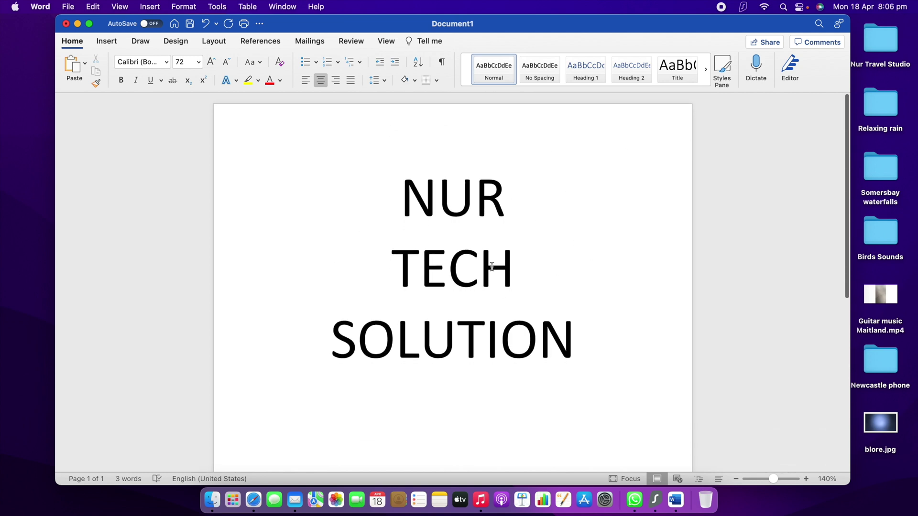
Add blank lines after "SOLUTION" until the insertion point reaches the second page.
{"action": "scroll", "coordinate": [625, 272], "scroll_direction": "down", "scroll_amount": 2}
{"action": "left_click", "coordinate": [601, 250]}
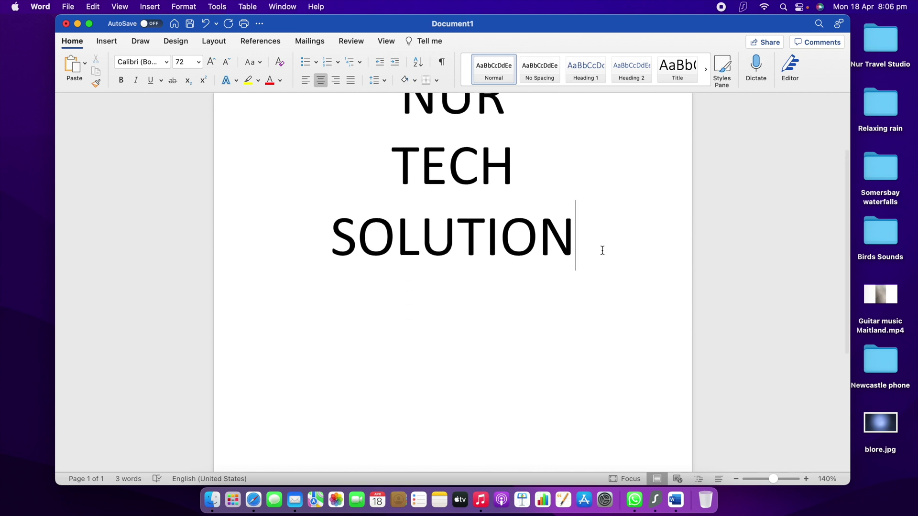
{"action": "key", "text": "Return"}
{"action": "key", "text": "Return"}
{"action": "key", "text": "Return"}
{"action": "key", "text": "Return"}
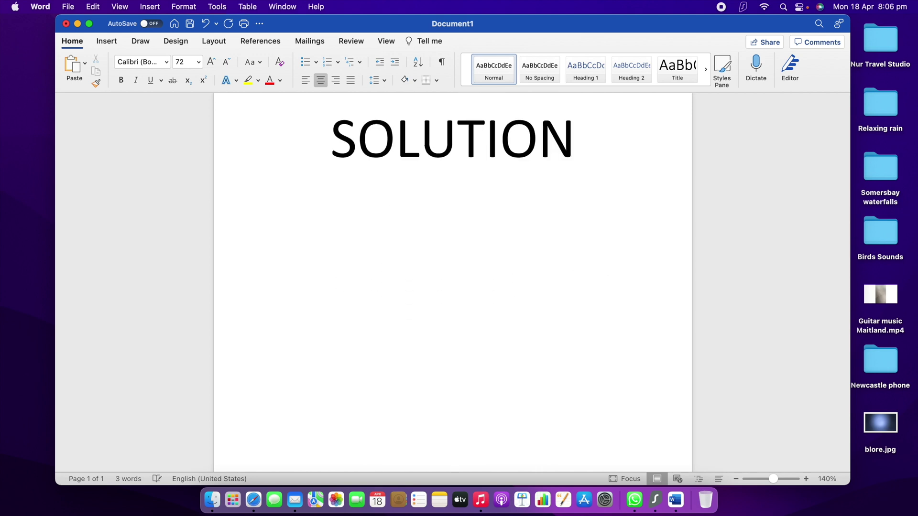
{"action": "key", "text": "Return"}
{"action": "key", "text": "Return"}
{"action": "scroll", "coordinate": [600, 239], "scroll_direction": "down", "scroll_amount": 2}
Enter "HOW To Make" on the second page, with "PDF" on the line below.
{"action": "type", "text": "HO"}
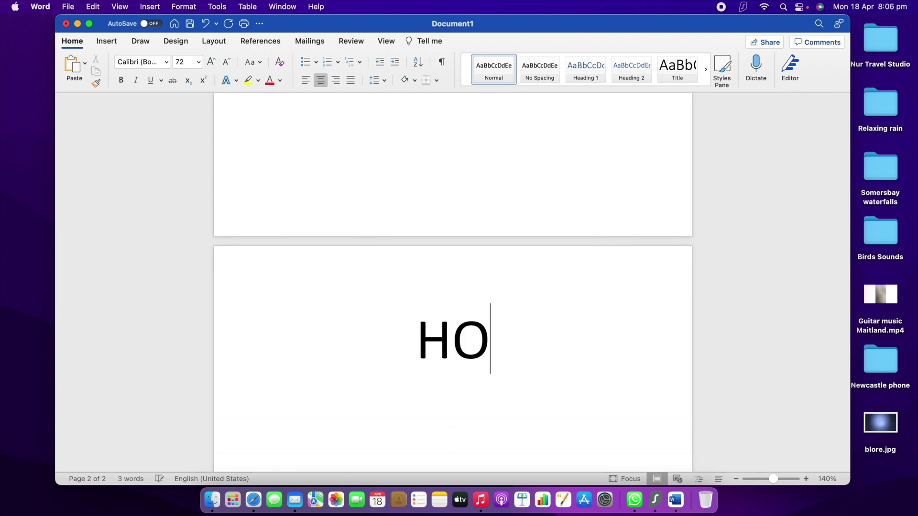
{"action": "type", "text": "W To"}
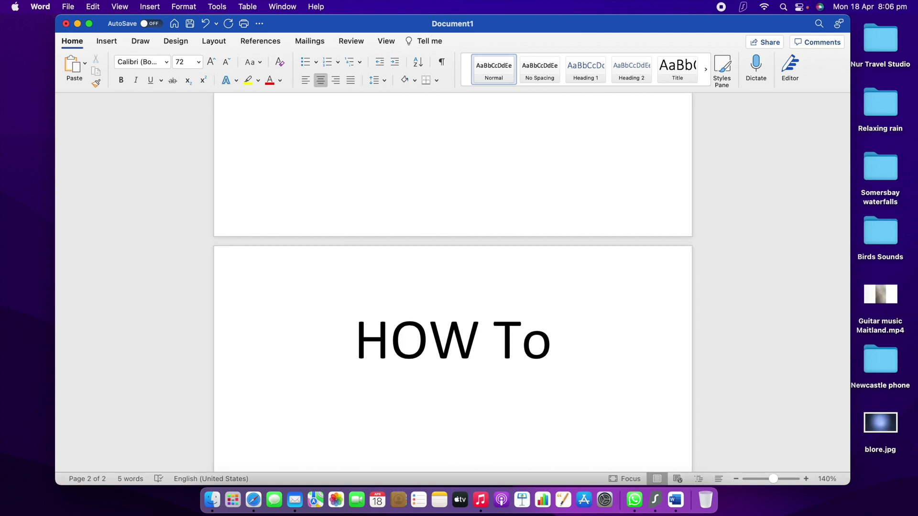
{"action": "type", "text": " Make"}
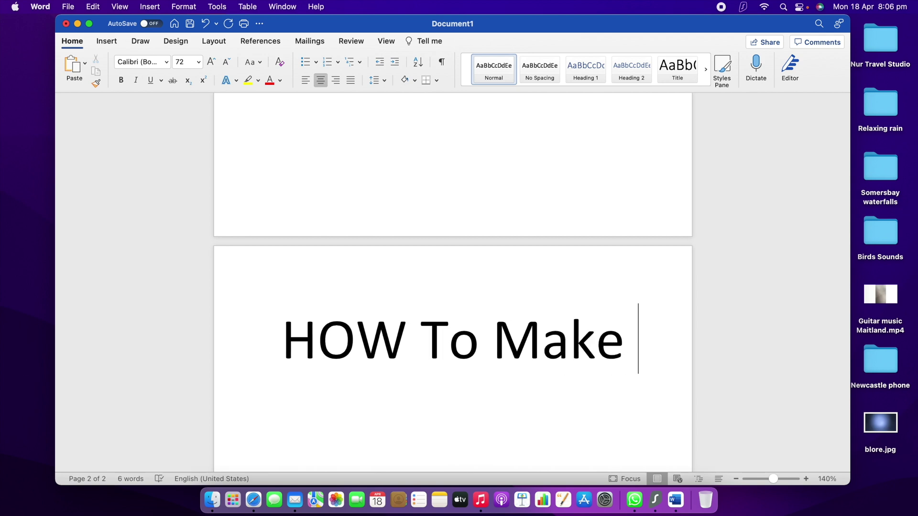
{"action": "key", "text": "Return"}
{"action": "type", "text": "P"}
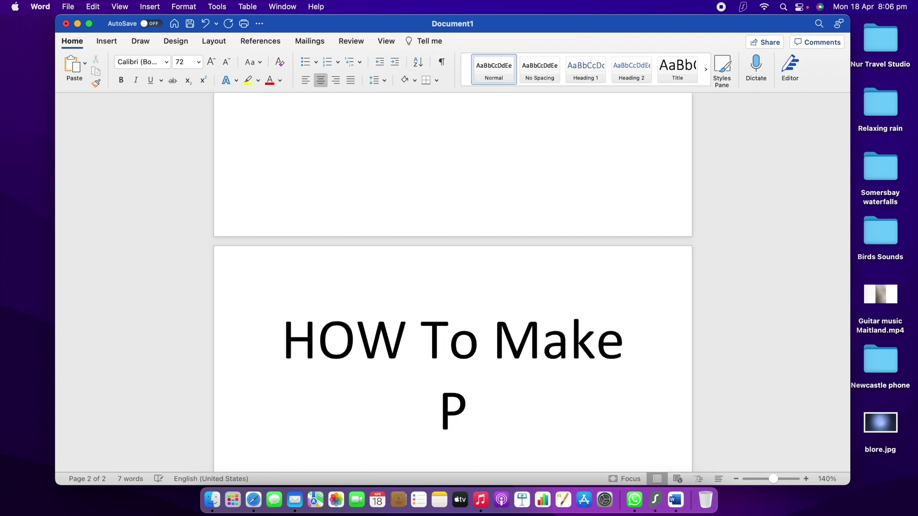
{"action": "type", "text": "DF"}
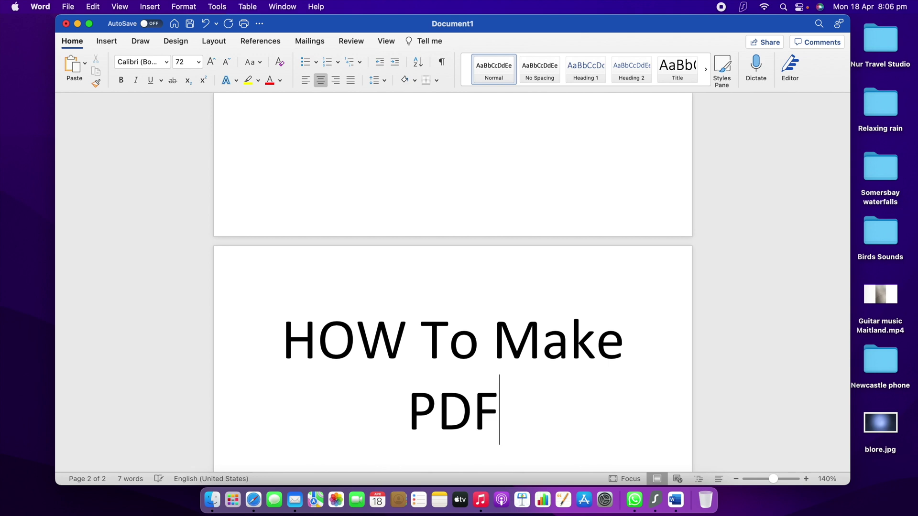
Split the second page's text into one word per line: "HOW", "To", "Make" and "PDF".
{"action": "left_click", "coordinate": [424, 328]}
{"action": "key", "text": "Return"}
{"action": "left_click", "coordinate": [376, 406]}
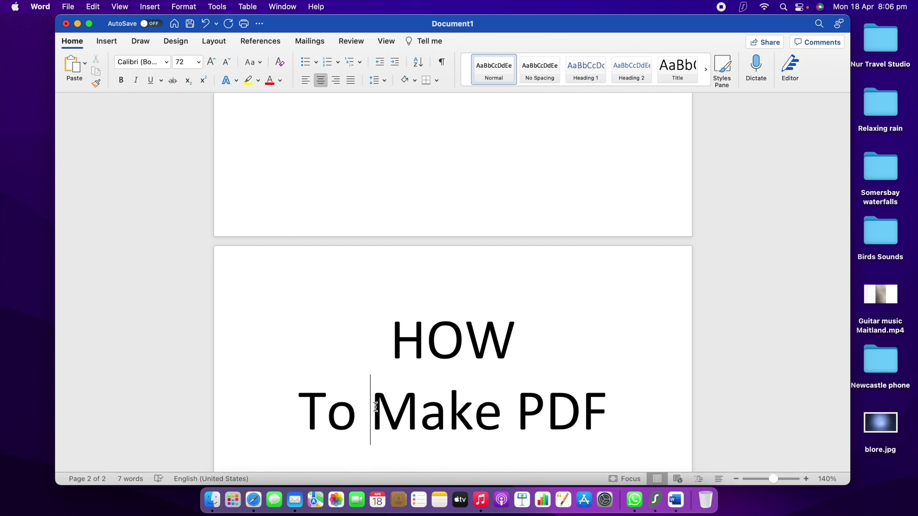
{"action": "key", "text": "Return"}
{"action": "scroll", "coordinate": [427, 370], "scroll_direction": "down", "scroll_amount": 5}
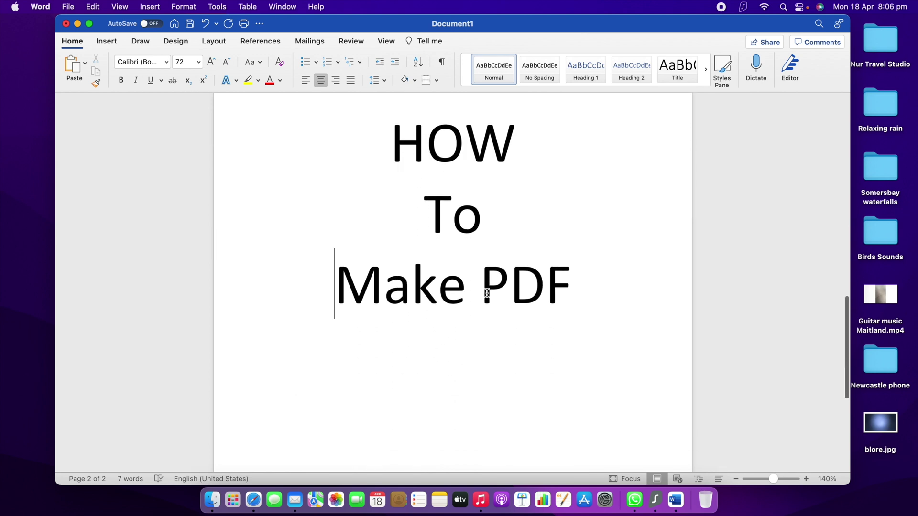
{"action": "left_click", "coordinate": [485, 282]}
{"action": "key", "text": "Return"}
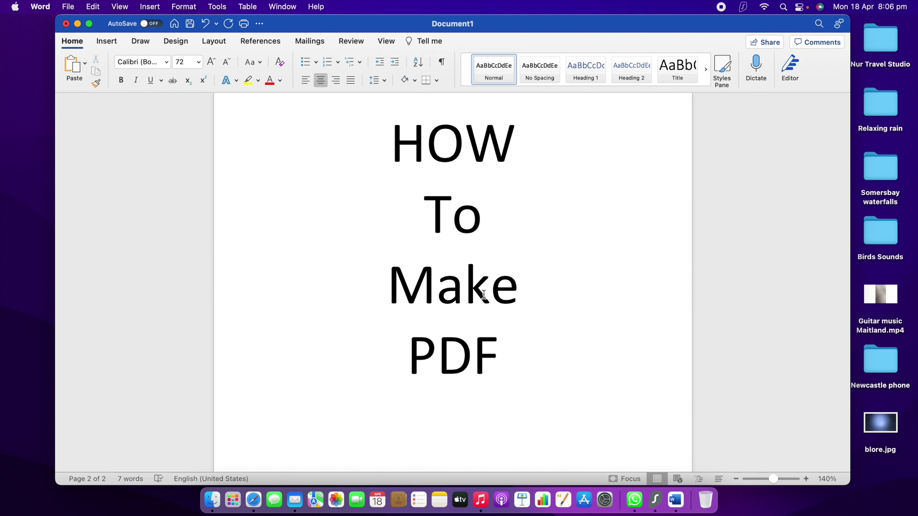
Add blank lines after "PDF" until the insertion point reaches the third page.
{"action": "scroll", "coordinate": [501, 282], "scroll_direction": "up", "scroll_amount": 15}
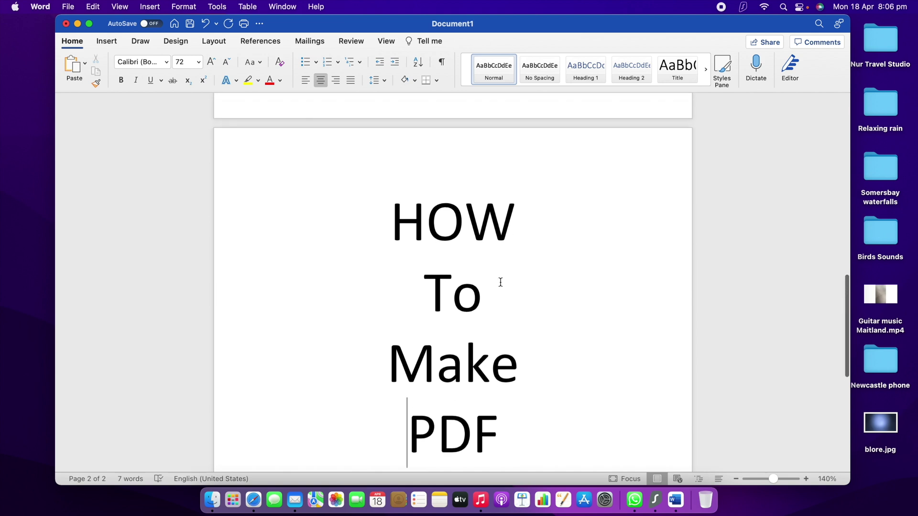
{"action": "scroll", "coordinate": [500, 283], "scroll_direction": "down", "scroll_amount": 15}
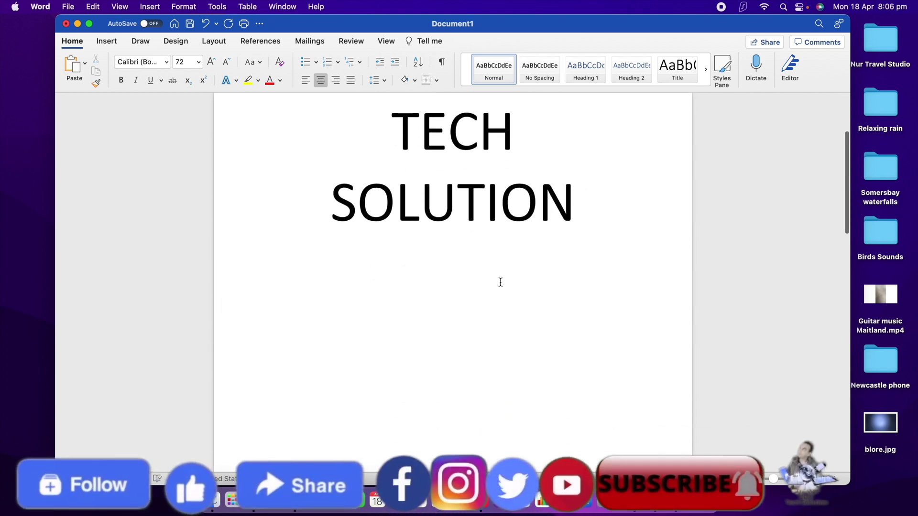
{"action": "scroll", "coordinate": [500, 282], "scroll_direction": "down", "scroll_amount": 5}
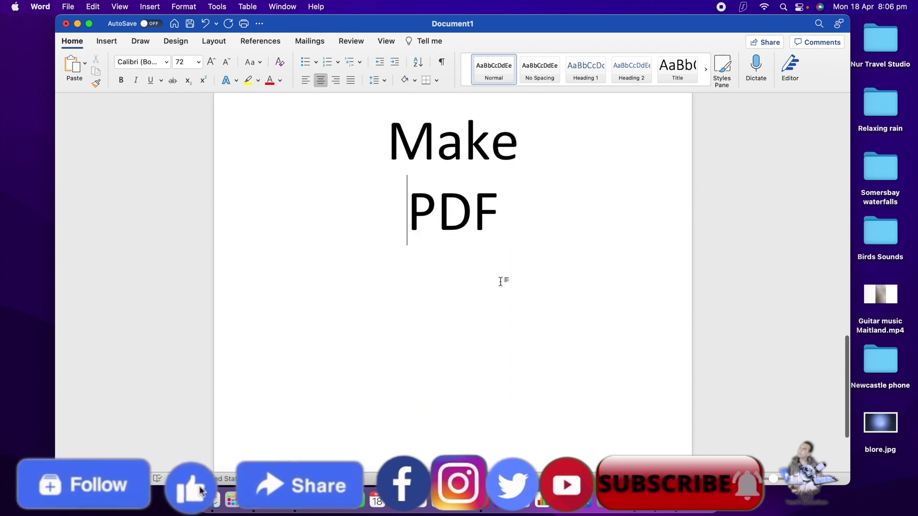
{"action": "scroll", "coordinate": [478, 335], "scroll_direction": "up", "scroll_amount": 2}
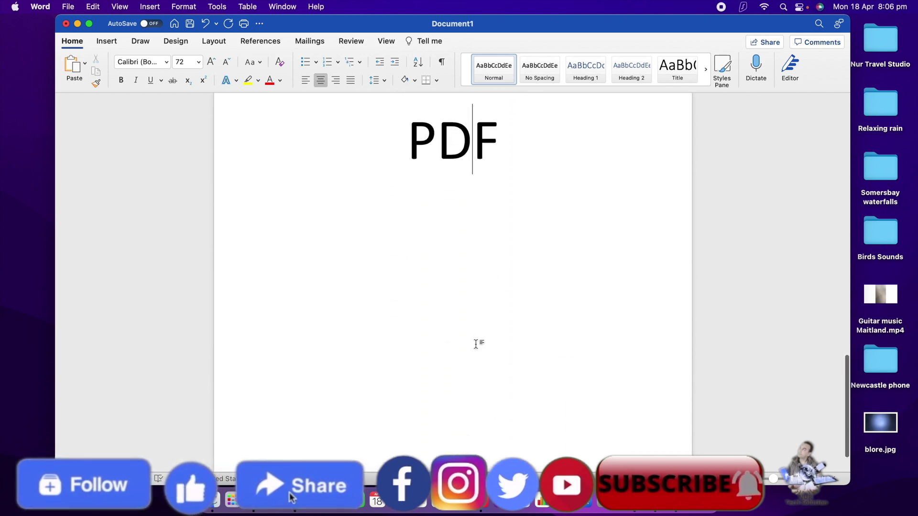
{"action": "left_click", "coordinate": [508, 146]}
{"action": "key", "text": "Return"}
{"action": "key", "text": "Return"}
{"action": "key", "text": "Return"}
{"action": "key", "text": "Return"}
{"action": "key", "text": "Return"}
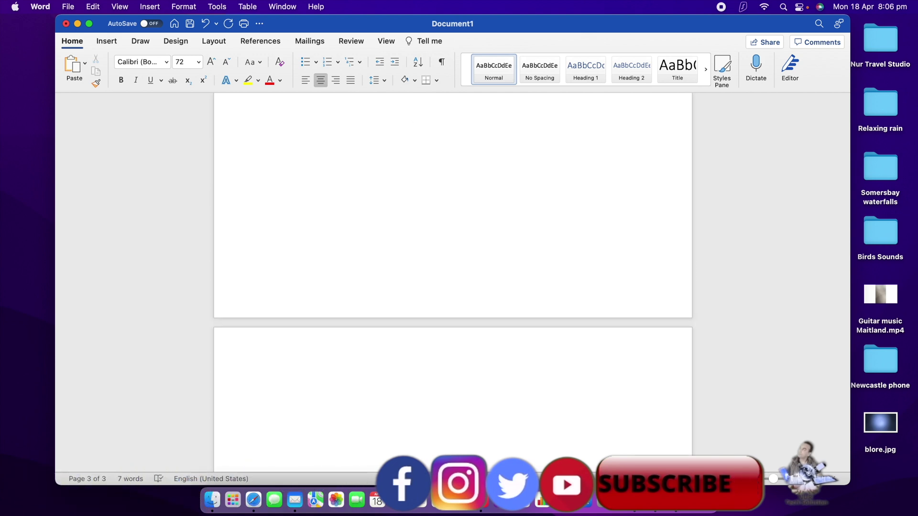
{"action": "scroll", "coordinate": [456, 241], "scroll_direction": "down", "scroll_amount": 5}
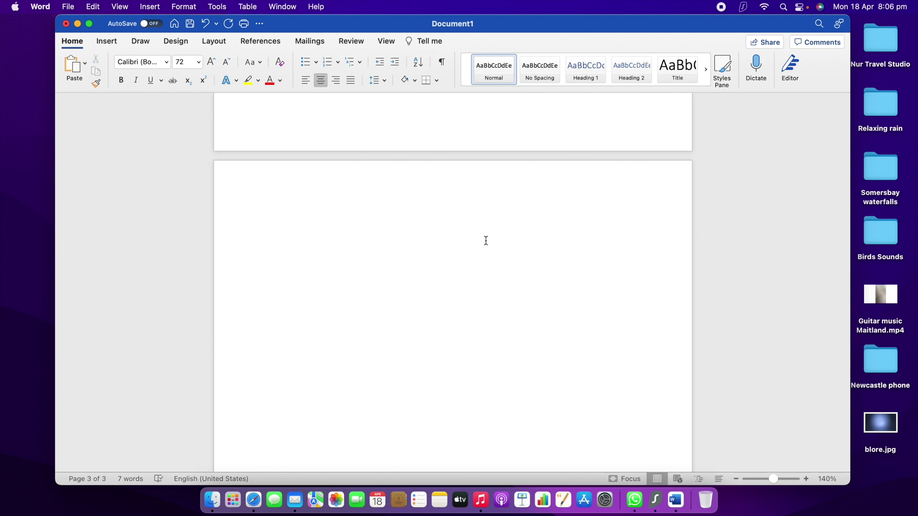
Enter "Completely", "Free" and "Without any software" as centred lines on the third page.
{"action": "type", "text": "C"}
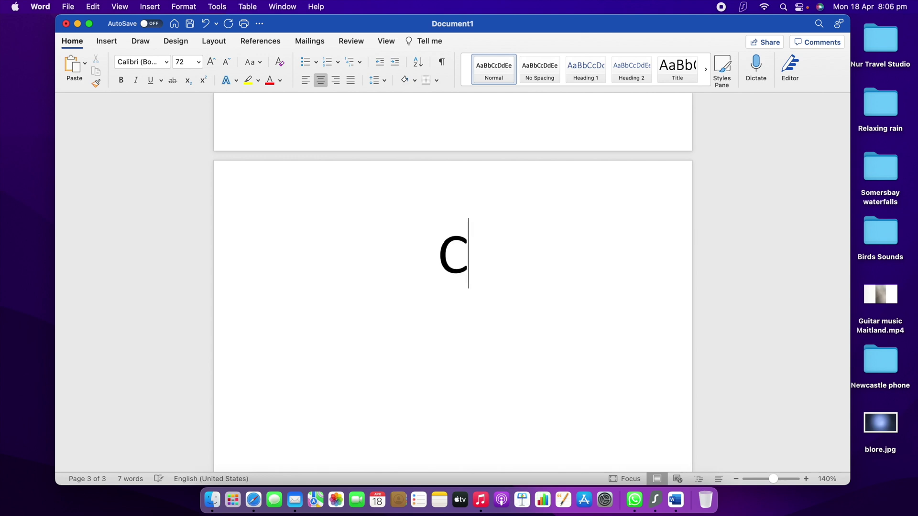
{"action": "type", "text": "ompletely"}
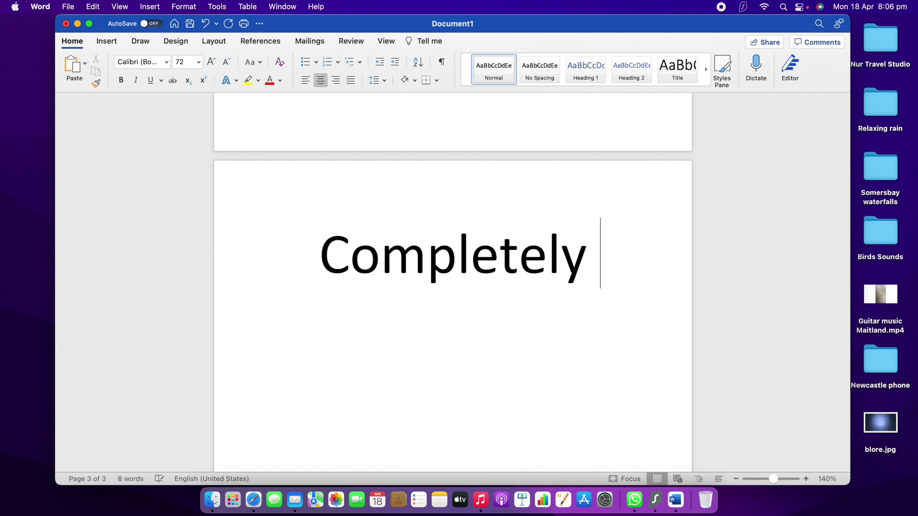
{"action": "type", "text": " Free"}
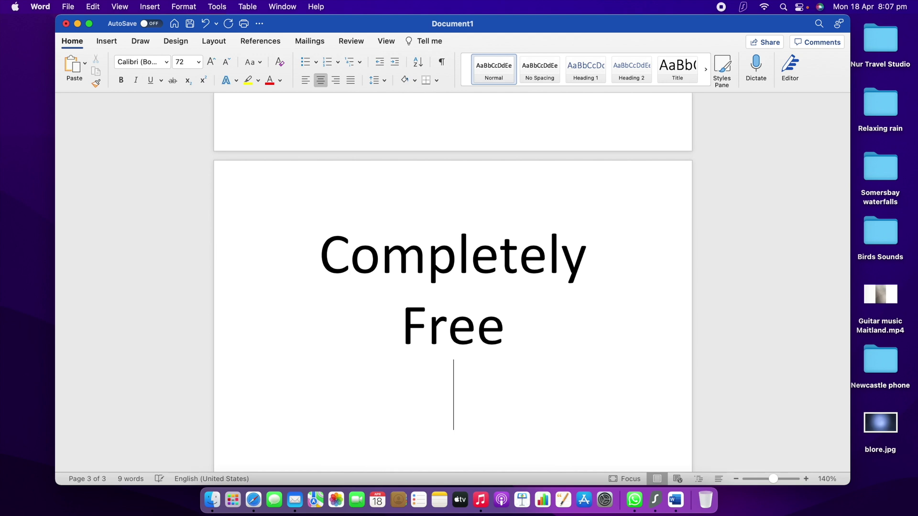
{"action": "key", "text": "Return"}
{"action": "type", "text": "witho"}
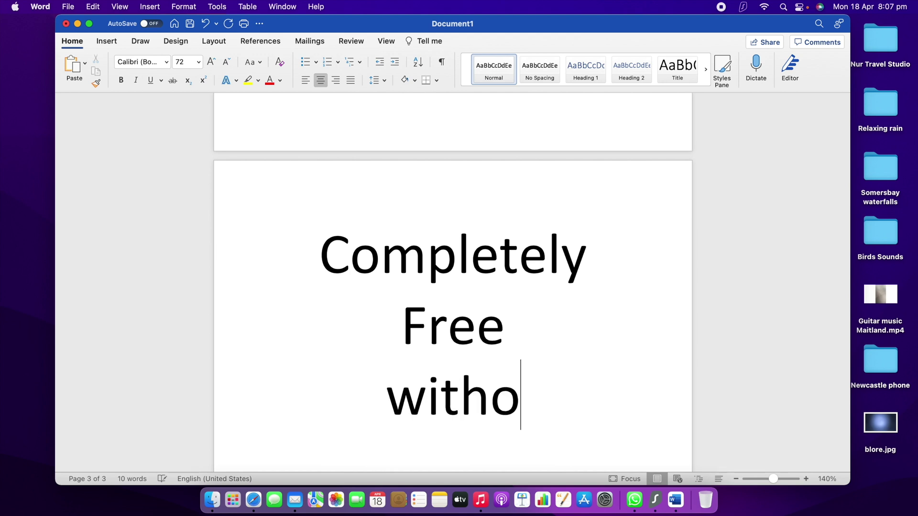
{"action": "type", "text": "ut an"}
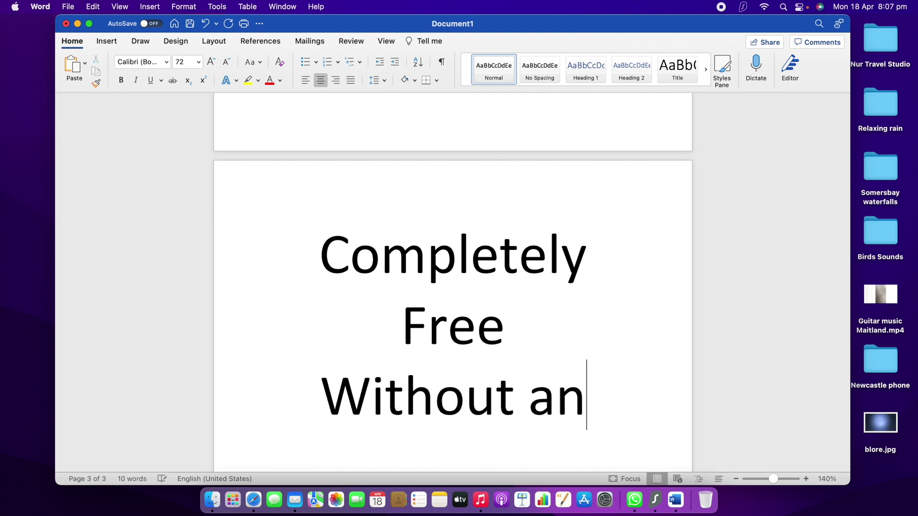
{"action": "type", "text": "y so"}
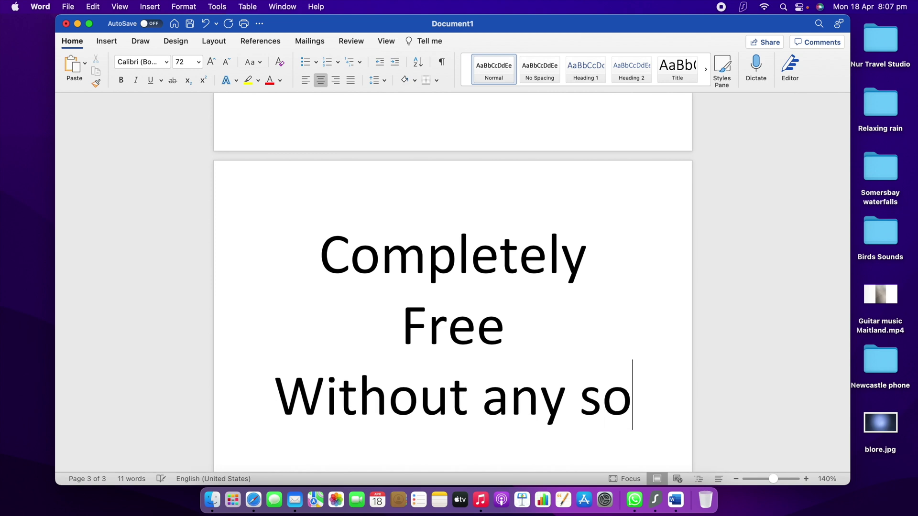
{"action": "type", "text": "ftware"}
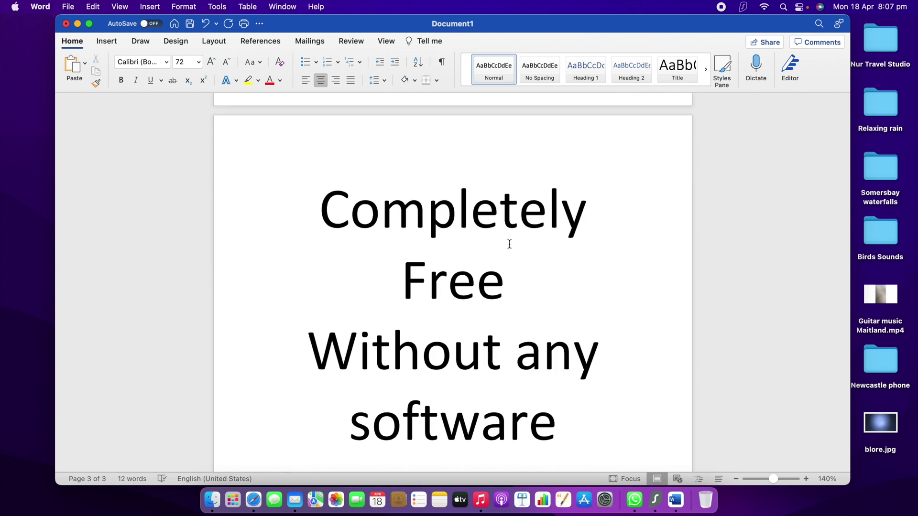
Review the text on all three pages of the document, ending back at the first page.
{"action": "scroll", "coordinate": [544, 276], "scroll_direction": "down", "scroll_amount": 10}
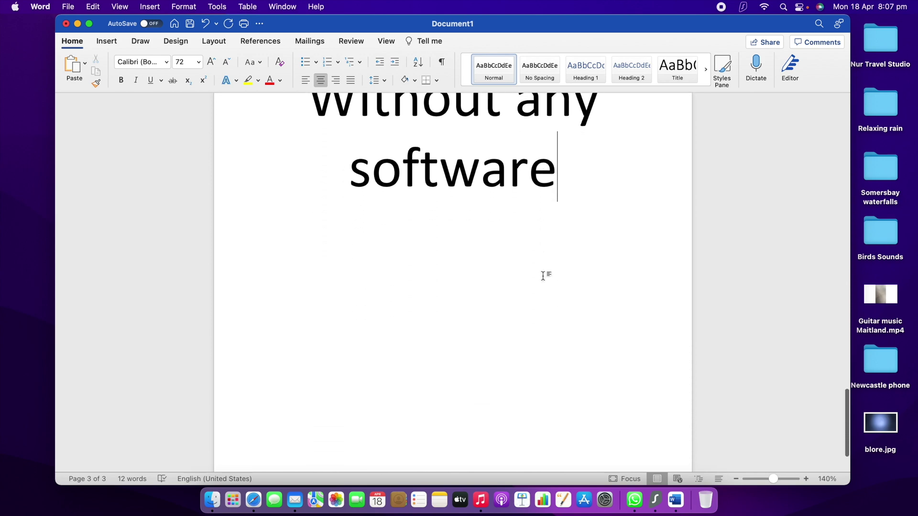
{"action": "scroll", "coordinate": [514, 287], "scroll_direction": "up", "scroll_amount": 5}
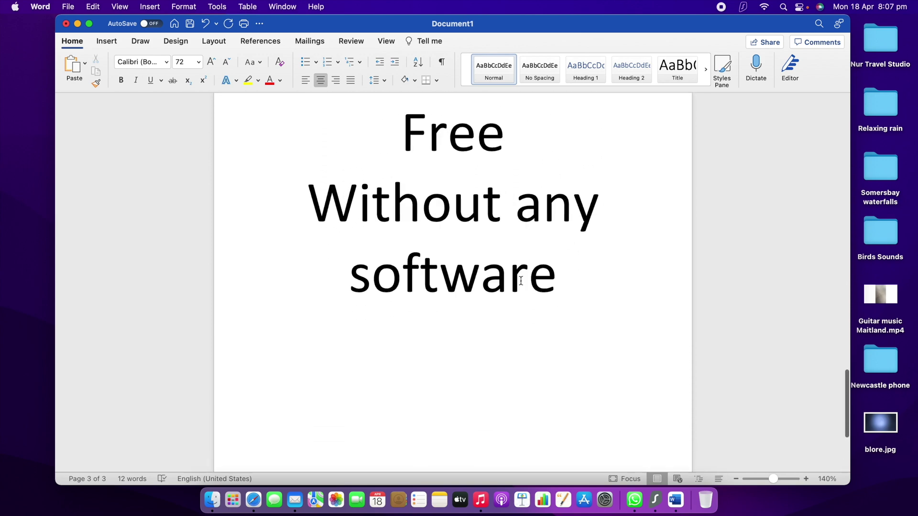
{"action": "scroll", "coordinate": [521, 282], "scroll_direction": "up", "scroll_amount": 15}
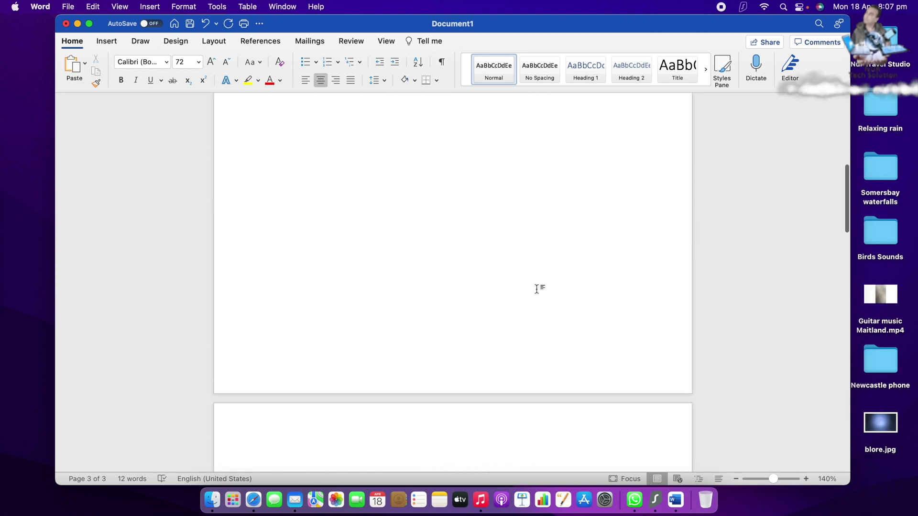
{"action": "scroll", "coordinate": [537, 288], "scroll_direction": "up", "scroll_amount": 10}
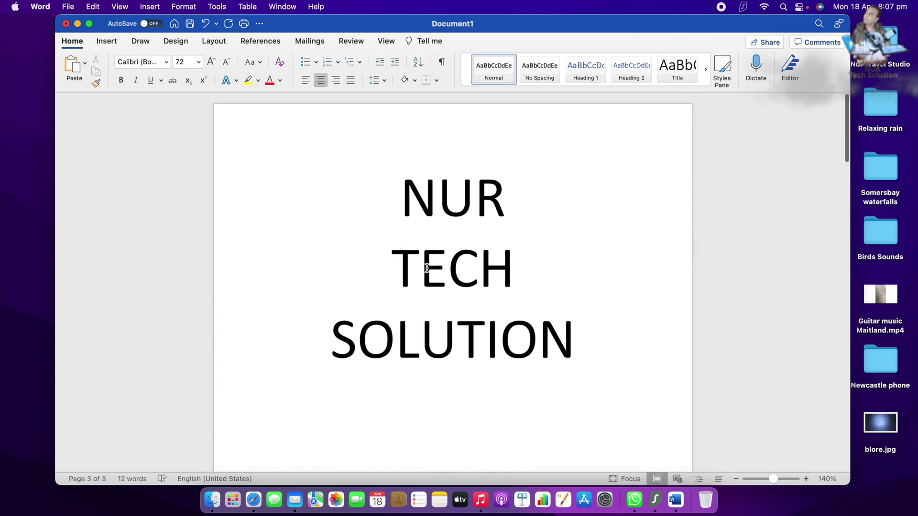
{"action": "scroll", "coordinate": [503, 278], "scroll_direction": "down", "scroll_amount": 10}
{"action": "scroll", "coordinate": [503, 278], "scroll_direction": "down", "scroll_amount": 10}
{"action": "scroll", "coordinate": [503, 278], "scroll_direction": "up", "scroll_amount": 4}
{"action": "scroll", "coordinate": [503, 279], "scroll_direction": "down", "scroll_amount": 1}
{"action": "scroll", "coordinate": [503, 279], "scroll_direction": "down", "scroll_amount": 1}
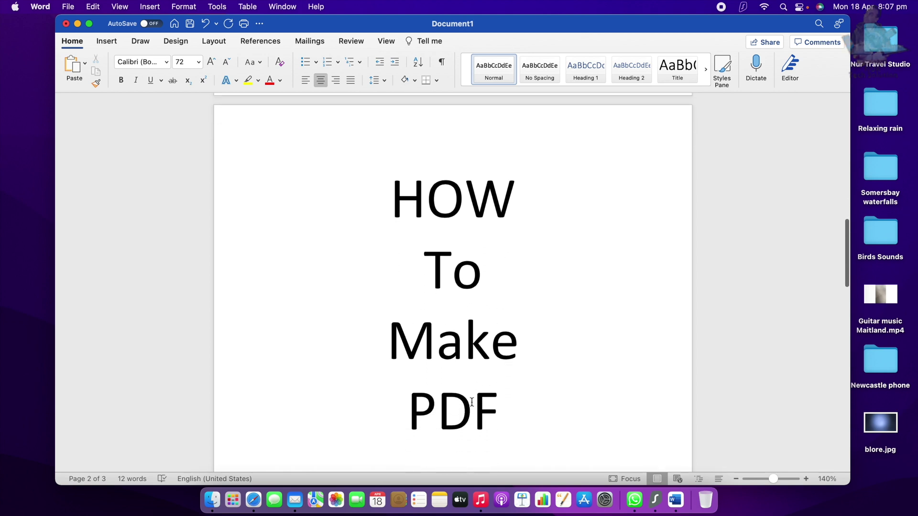
{"action": "scroll", "coordinate": [511, 395], "scroll_direction": "down", "scroll_amount": 8}
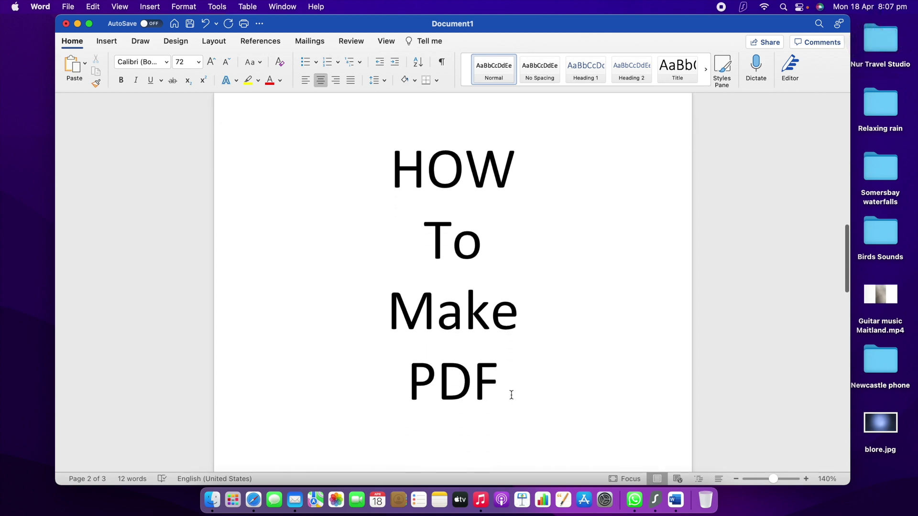
{"action": "scroll", "coordinate": [511, 395], "scroll_direction": "down", "scroll_amount": 20}
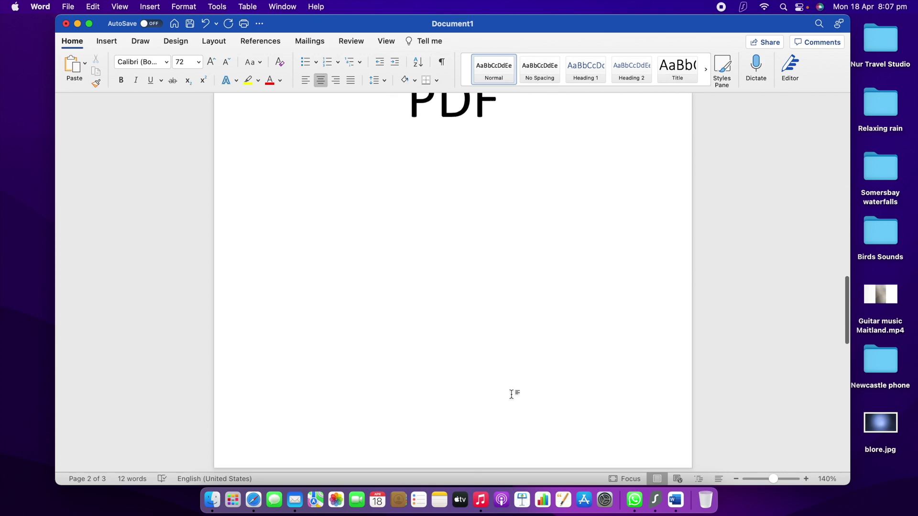
{"action": "scroll", "coordinate": [514, 395], "scroll_direction": "down", "scroll_amount": 4}
{"action": "scroll", "coordinate": [519, 396], "scroll_direction": "up", "scroll_amount": 5}
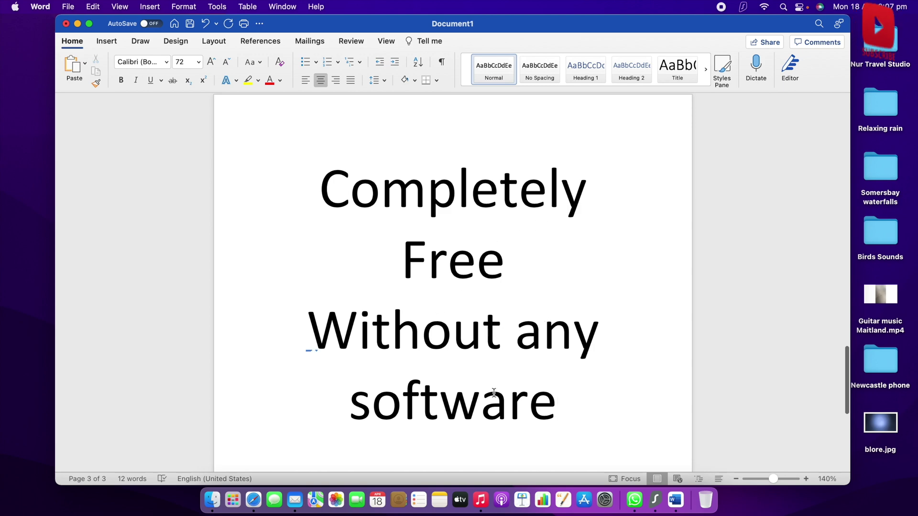
{"action": "scroll", "coordinate": [543, 379], "scroll_direction": "down", "scroll_amount": 3}
{"action": "scroll", "coordinate": [544, 378], "scroll_direction": "down", "scroll_amount": 8}
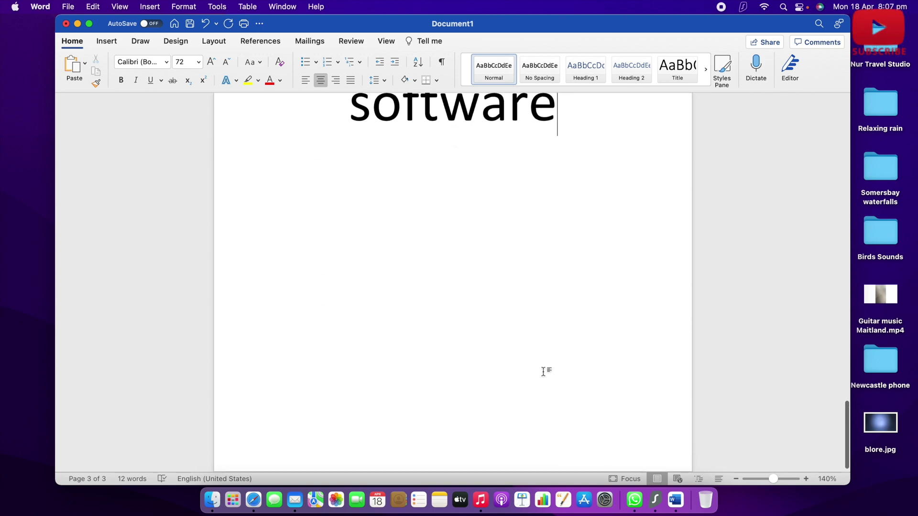
{"action": "scroll", "coordinate": [543, 375], "scroll_direction": "up", "scroll_amount": 15}
{"action": "scroll", "coordinate": [544, 371], "scroll_direction": "down", "scroll_amount": 20}
{"action": "scroll", "coordinate": [544, 371], "scroll_direction": "up", "scroll_amount": 20}
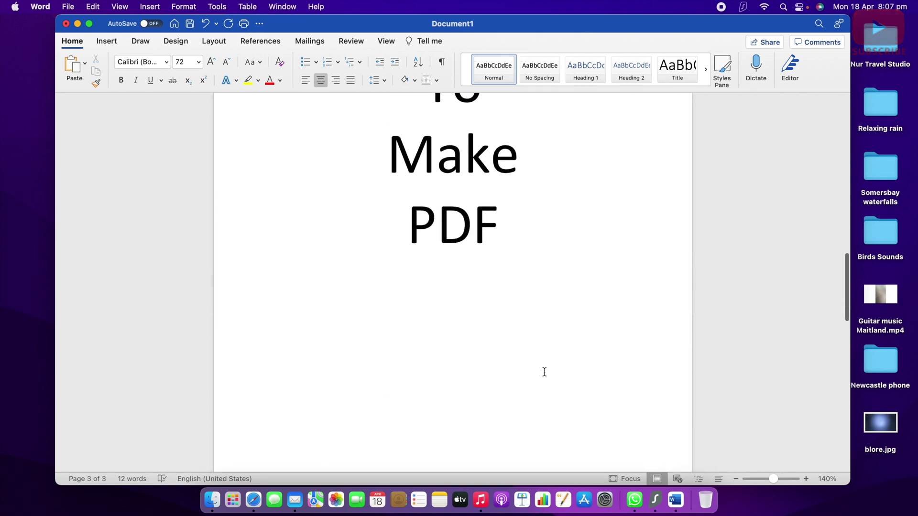
{"action": "scroll", "coordinate": [546, 373], "scroll_direction": "up", "scroll_amount": 3}
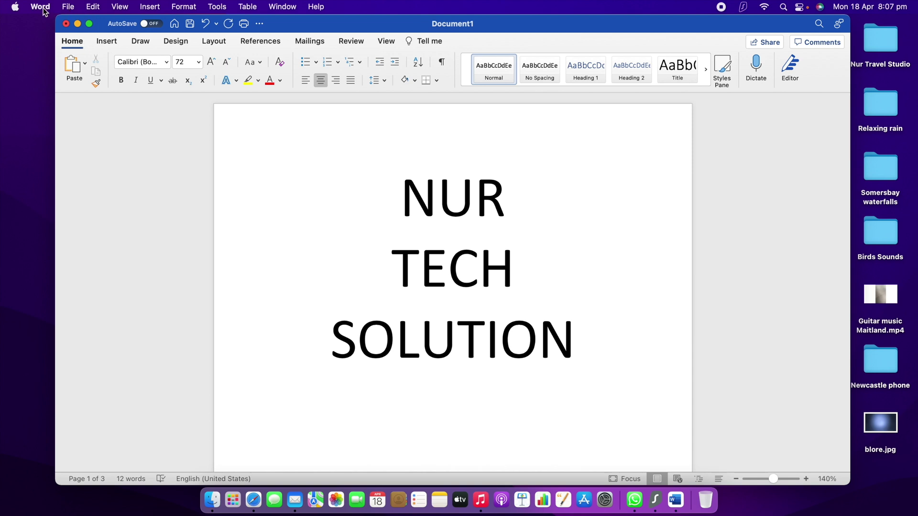
Widen the document window on both sides so it spans the full width of the screen.
{"action": "left_click", "coordinate": [38, 87]}
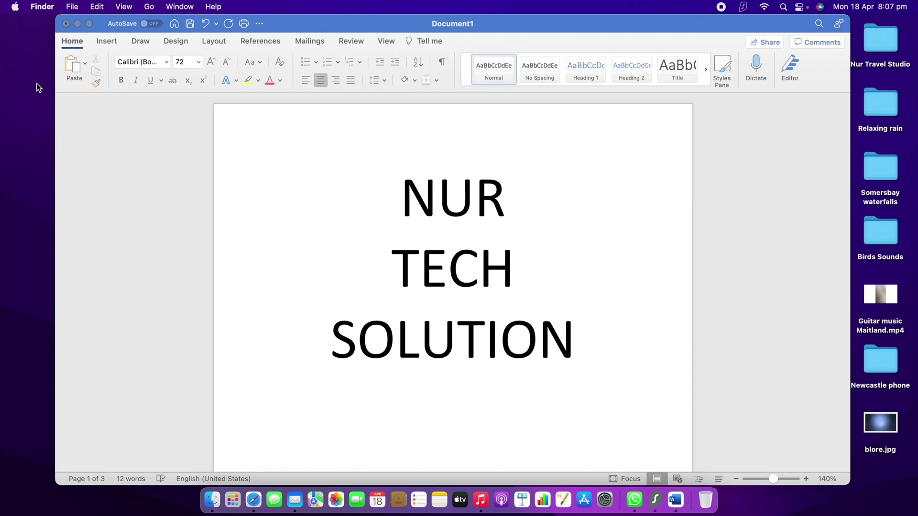
{"action": "left_click", "coordinate": [55, 98]}
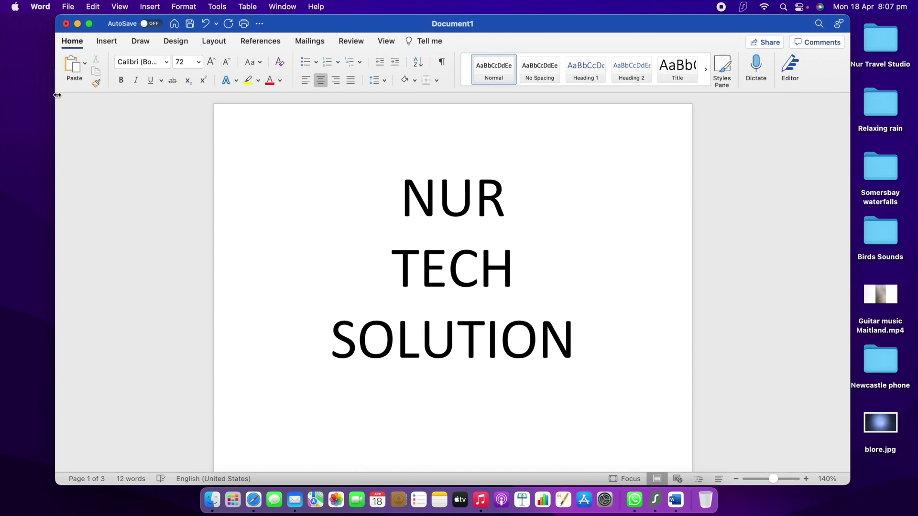
{"action": "left_click_drag", "start_coordinate": [56, 94], "coordinate": [1, 102]}
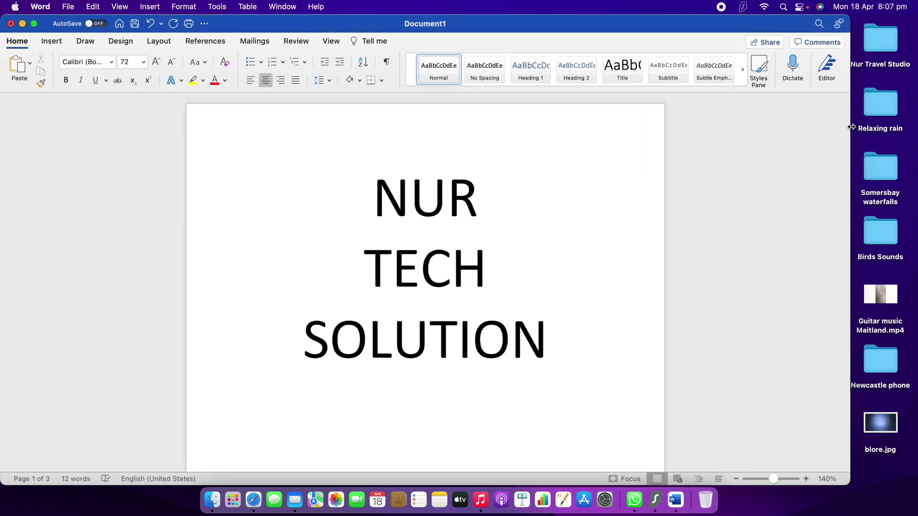
{"action": "left_click_drag", "start_coordinate": [881, 127], "coordinate": [915, 130]}
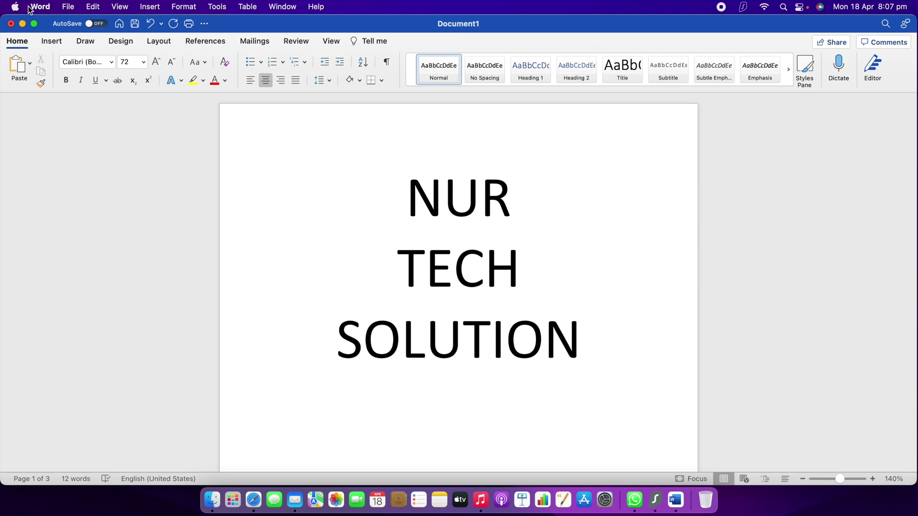
Open the document's print settings and preview all three pages, returning to the first page.
{"action": "left_click", "coordinate": [69, 7]}
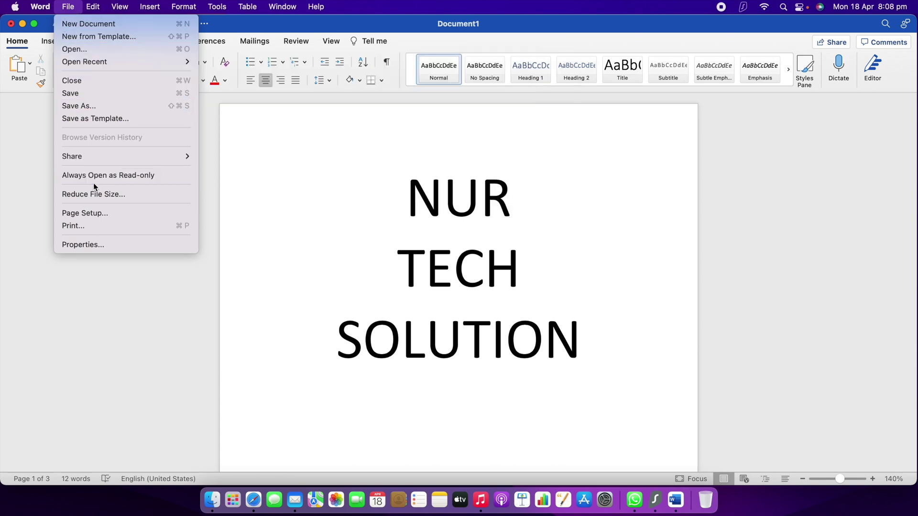
{"action": "left_click", "coordinate": [89, 227]}
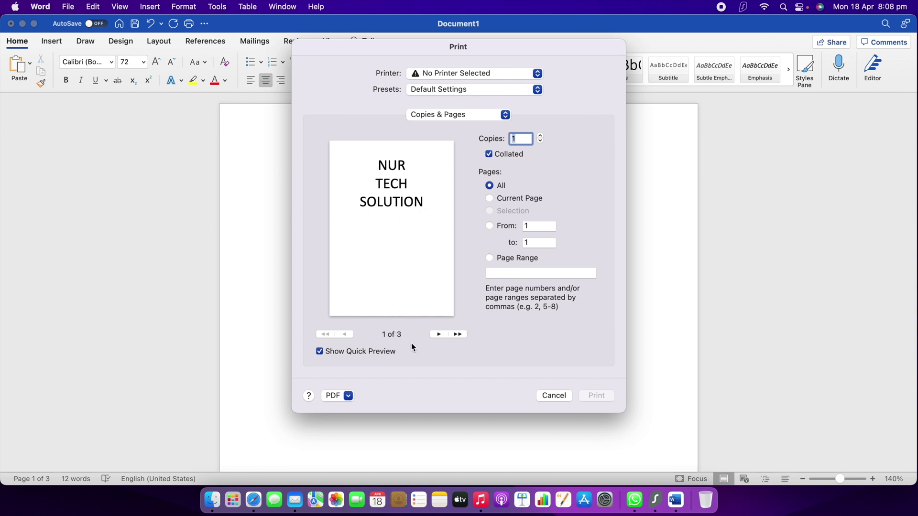
{"action": "left_click", "coordinate": [439, 335]}
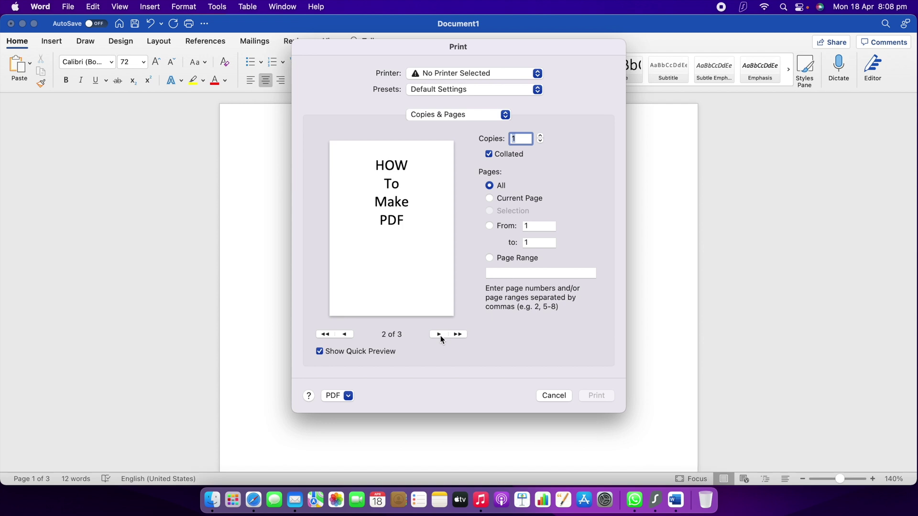
{"action": "left_click", "coordinate": [439, 335]}
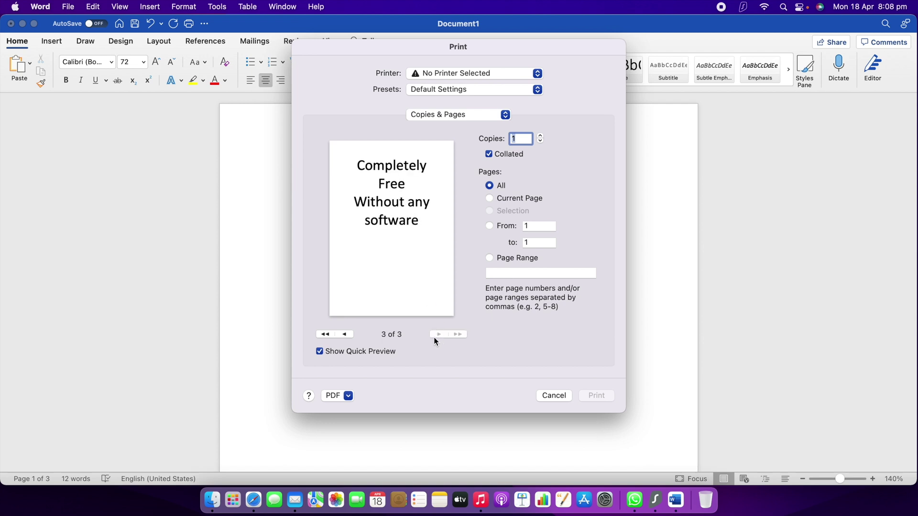
{"action": "left_click", "coordinate": [344, 334]}
{"action": "left_click", "coordinate": [345, 335]}
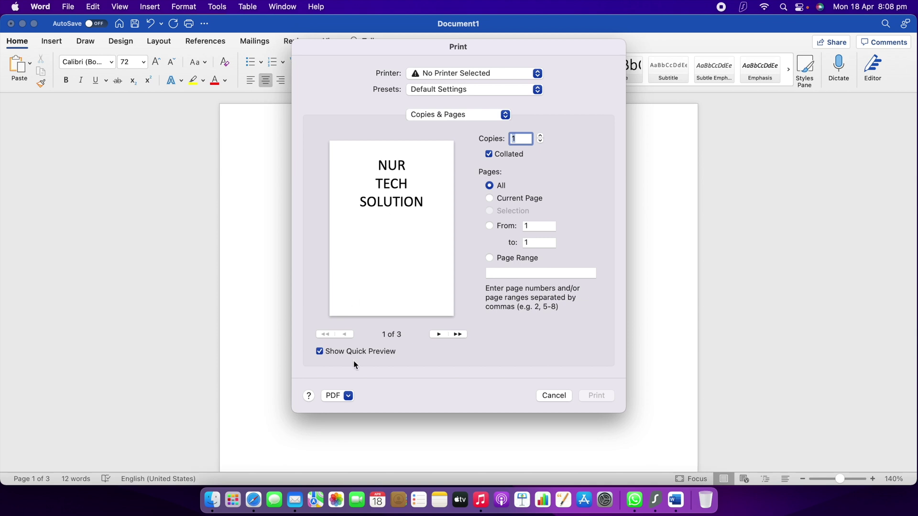
Choose to save the print output as a PDF named "PDF MAKING" in the Desktop folder.
{"action": "left_click", "coordinate": [346, 396]}
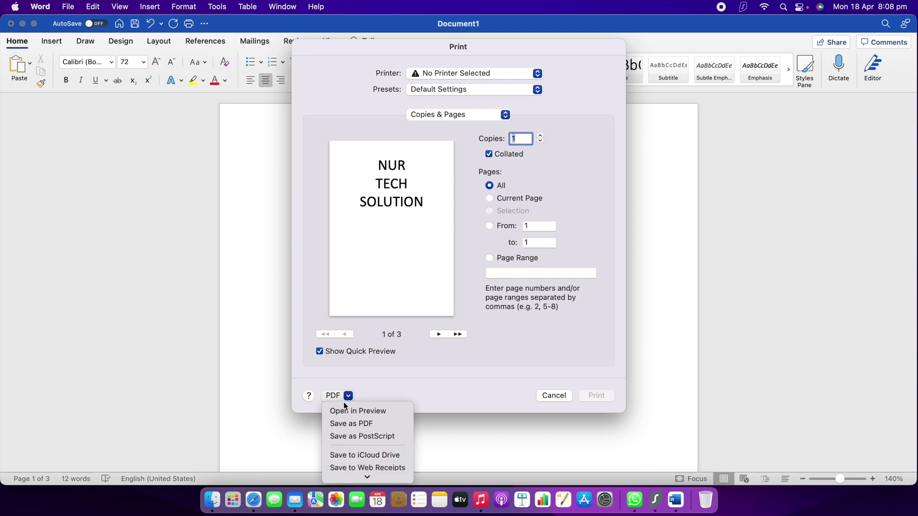
{"action": "left_click", "coordinate": [357, 424]}
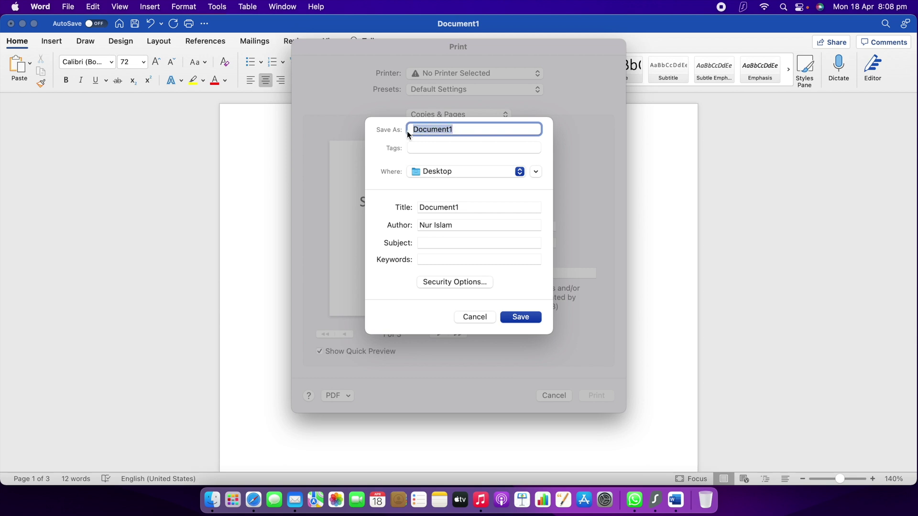
{"action": "type", "text": "PDF MAKING"}
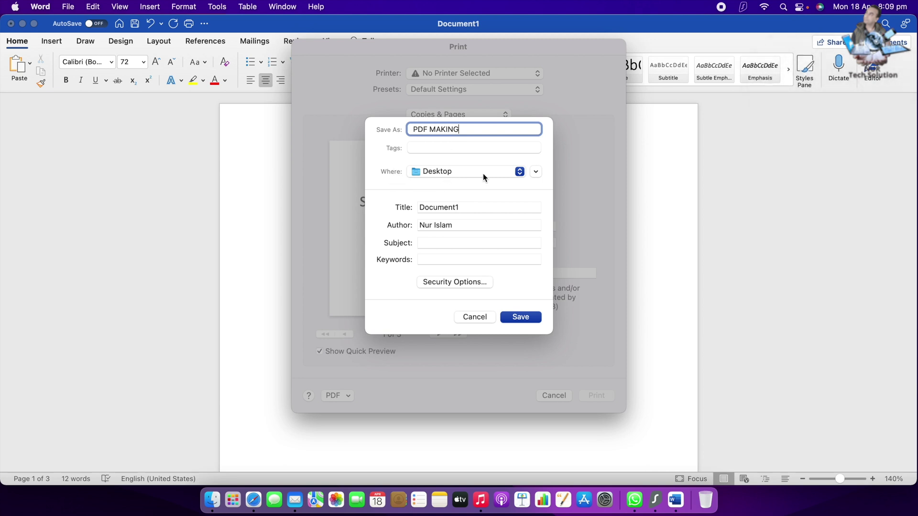
{"action": "left_click", "coordinate": [520, 172]}
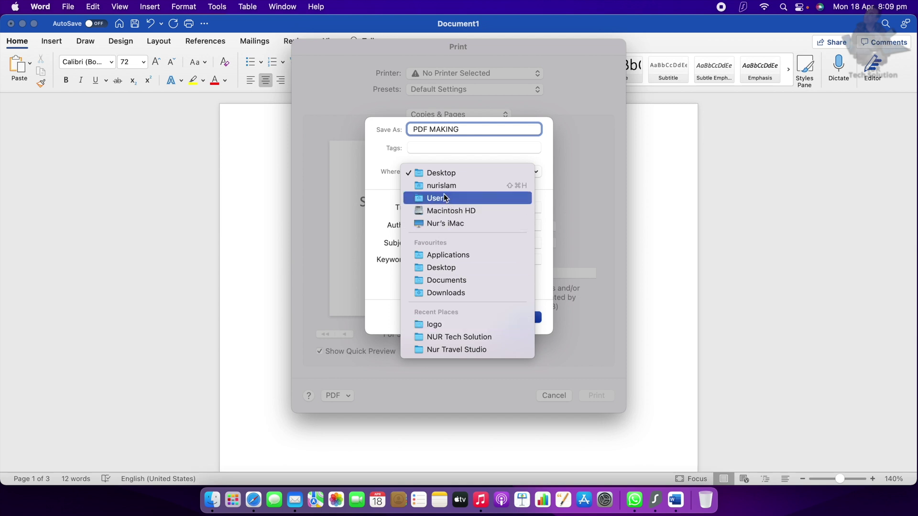
{"action": "left_click", "coordinate": [444, 176]}
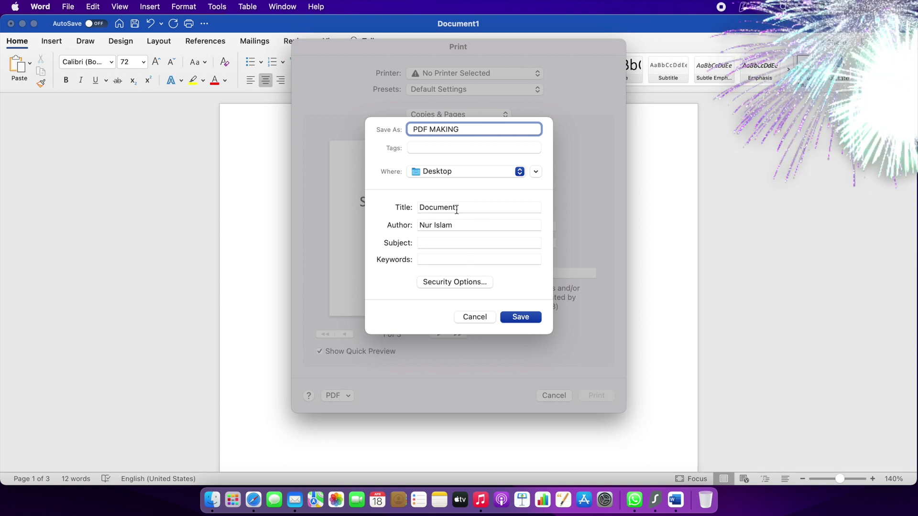
Set the PDF's title to "PDF" and save the file.
{"action": "left_click_drag", "start_coordinate": [469, 207], "coordinate": [422, 209]}
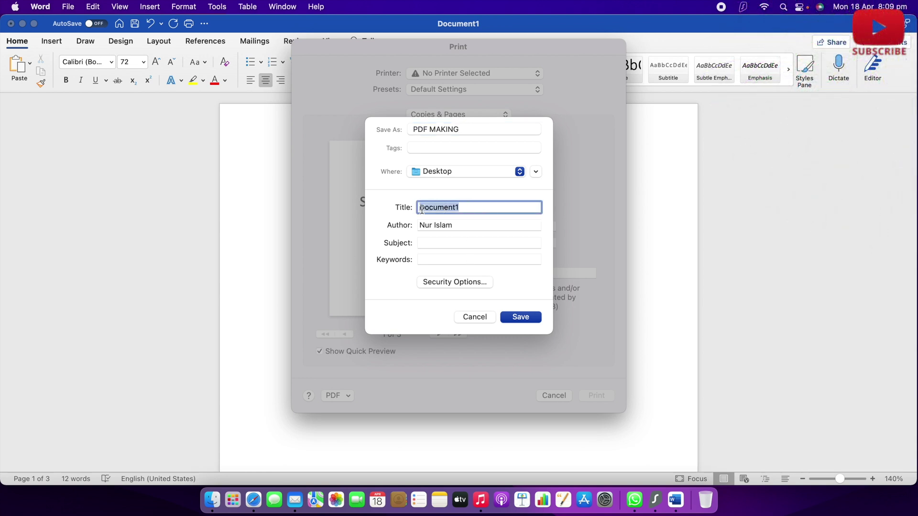
{"action": "type", "text": "PDF"}
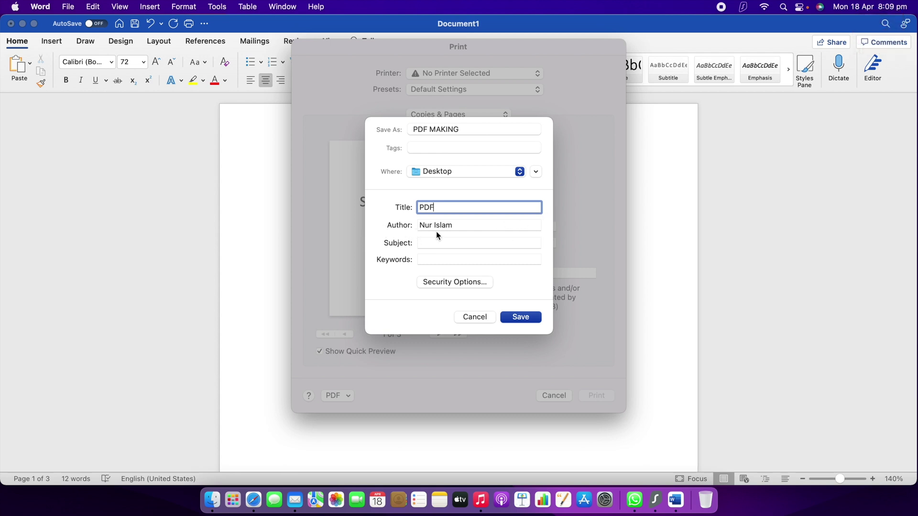
{"action": "left_click", "coordinate": [524, 319]}
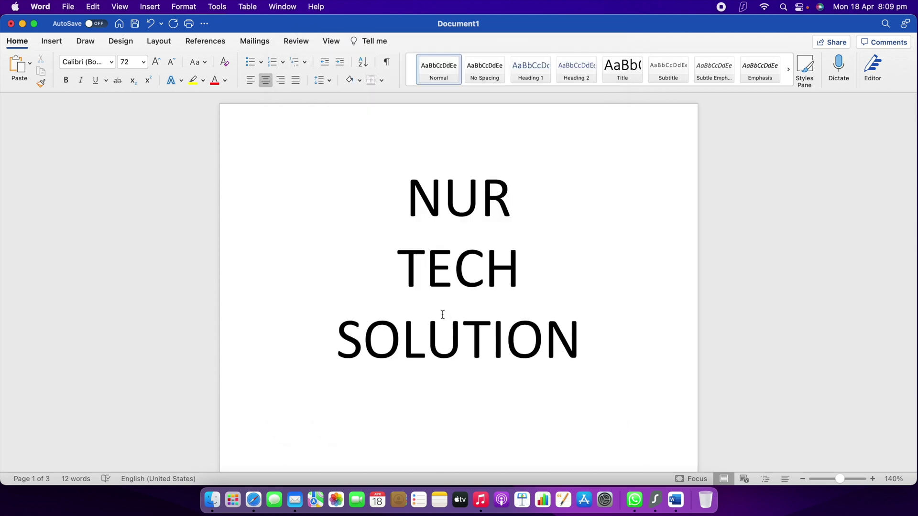
Start closing the document and, in the save prompt, choose the PDF format and name the file "PDF Creation".
{"action": "left_click", "coordinate": [11, 25]}
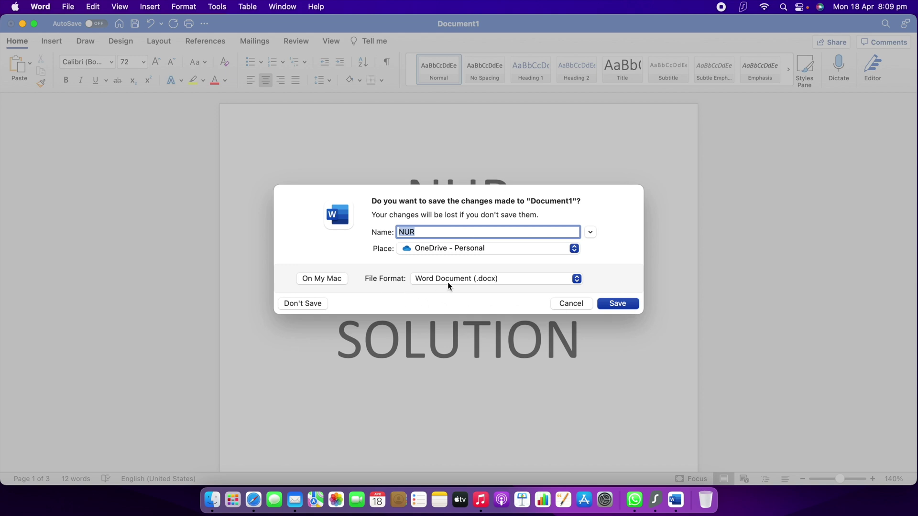
{"action": "left_click", "coordinate": [576, 280]}
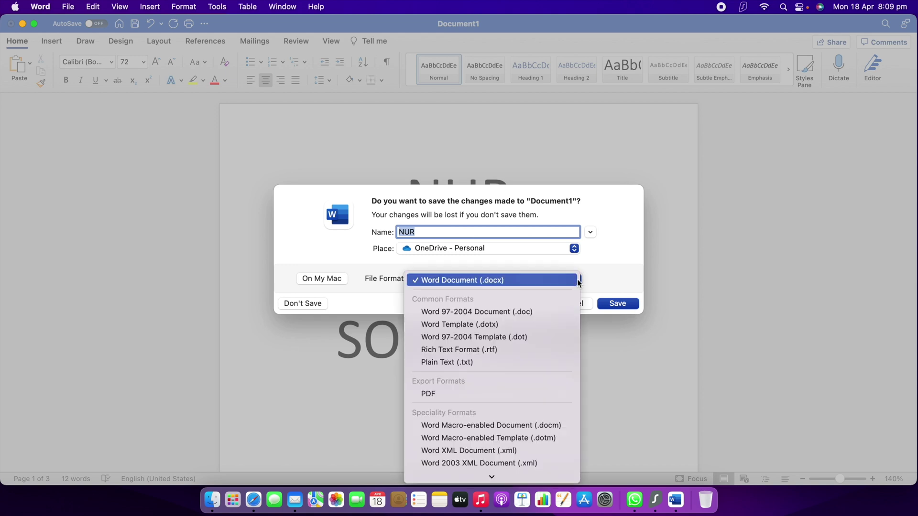
{"action": "left_click", "coordinate": [434, 395]}
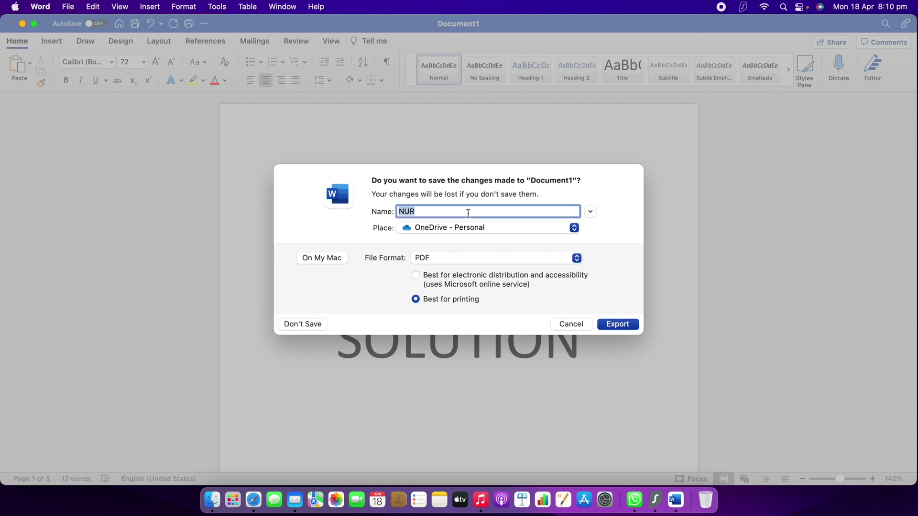
{"action": "left_click_drag", "start_coordinate": [437, 213], "coordinate": [389, 216]}
{"action": "type", "text": "PDF Creatio"}
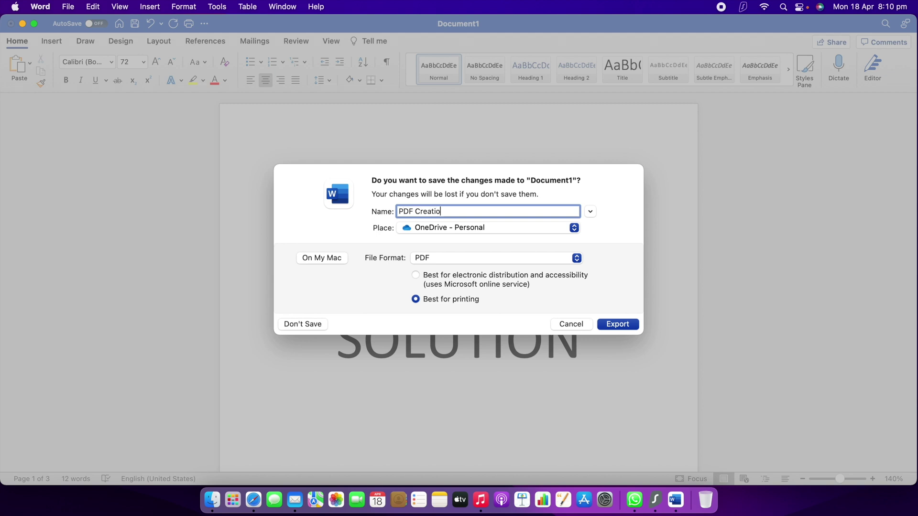
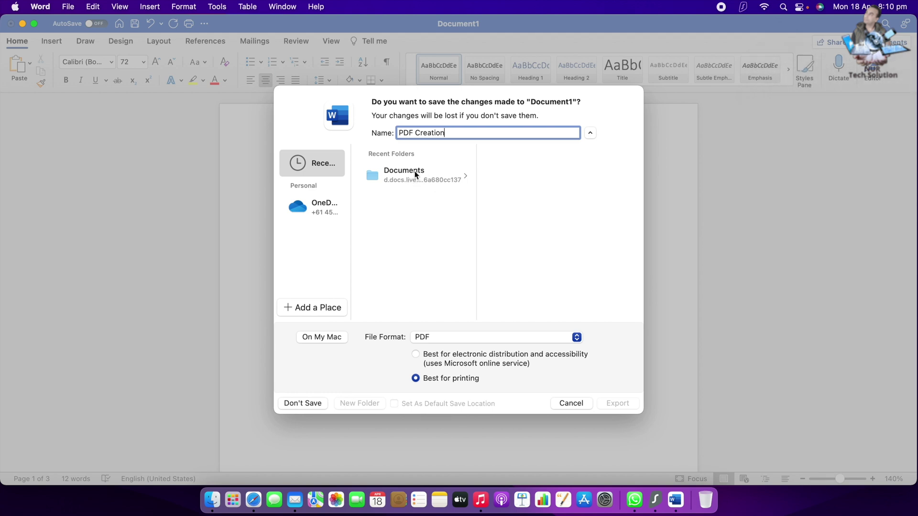
Switch the save location from online folders to the Mac and export the document as a PDF to the Desktop.
{"action": "left_click", "coordinate": [416, 175]}
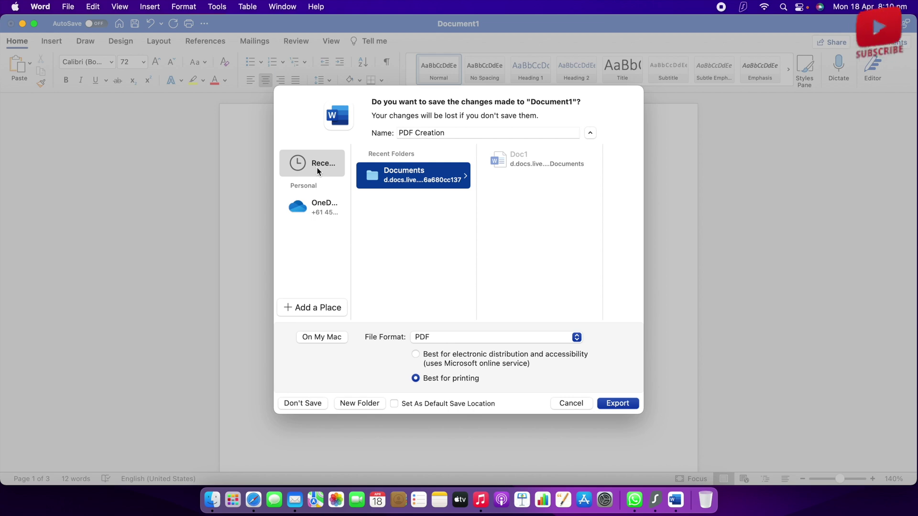
{"action": "left_click", "coordinate": [321, 337]}
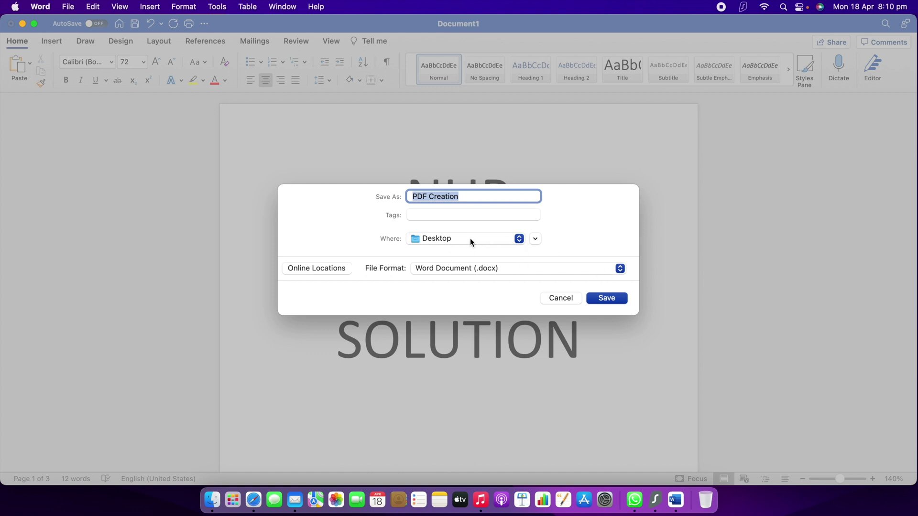
{"action": "left_click", "coordinate": [620, 268]}
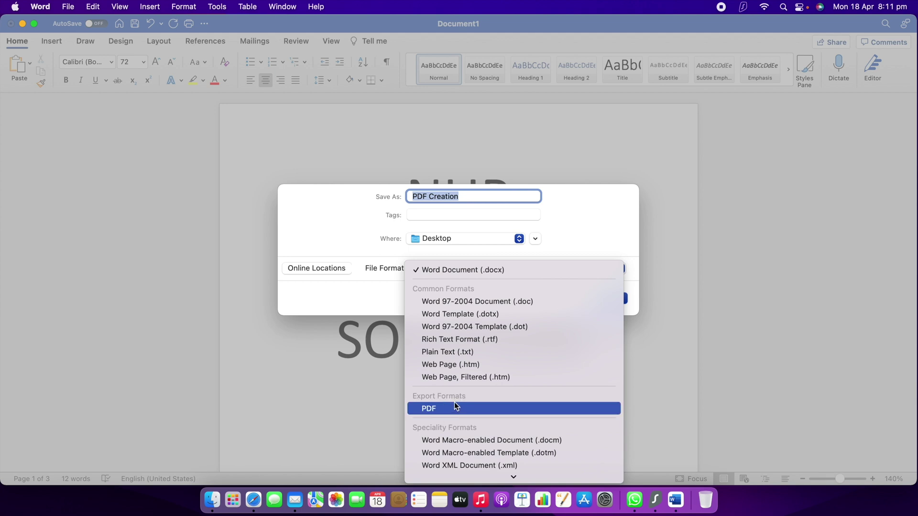
{"action": "left_click", "coordinate": [433, 409]}
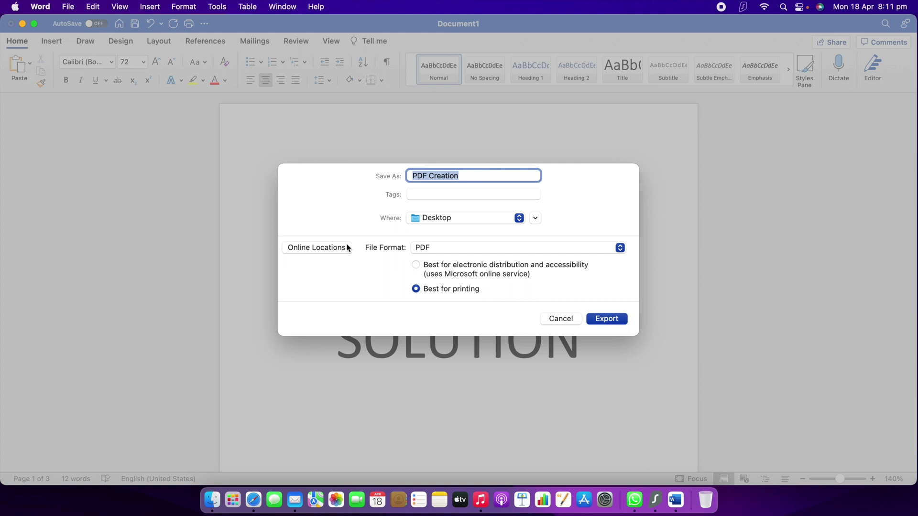
{"action": "left_click", "coordinate": [604, 321]}
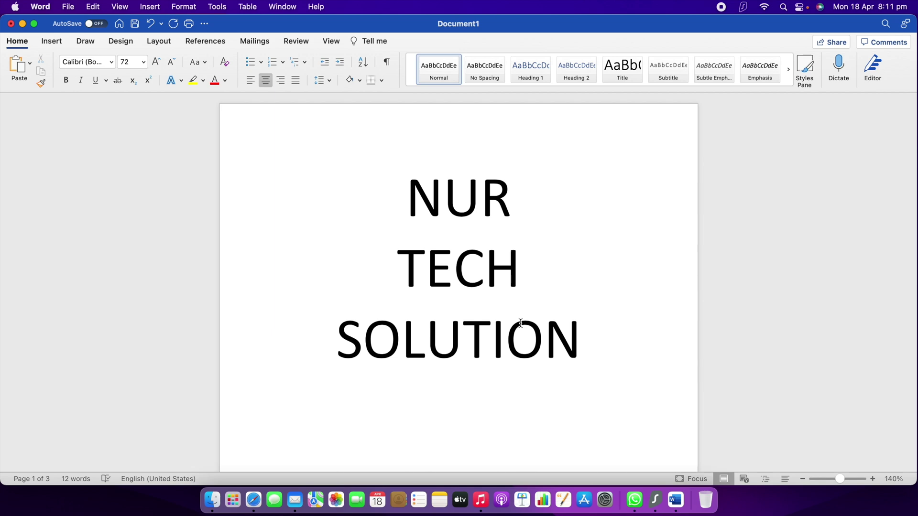
Close the Word document without saving its changes.
{"action": "left_click", "coordinate": [11, 24]}
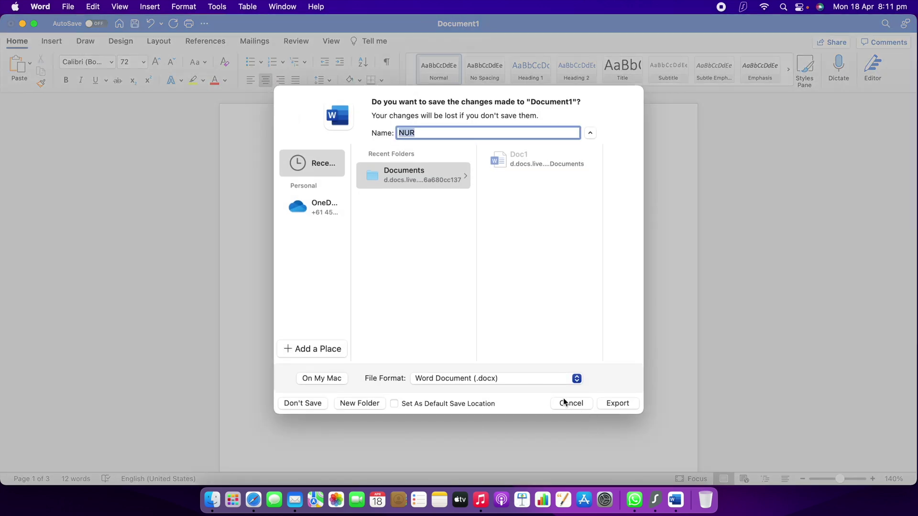
{"action": "left_click", "coordinate": [299, 406]}
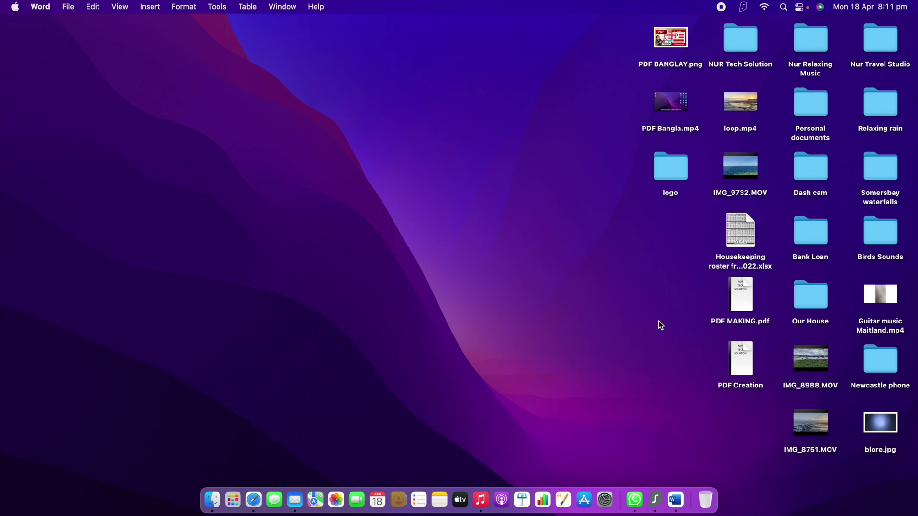
Move the "PDF MAKING.pdf" and "PDF Creation" files out of the icon columns into the empty area of the desktop.
{"action": "left_click_drag", "start_coordinate": [750, 298], "coordinate": [279, 209]}
{"action": "left_click_drag", "start_coordinate": [749, 351], "coordinate": [391, 205]}
{"action": "left_click_drag", "start_coordinate": [271, 213], "coordinate": [235, 166]}
Open "PDF MAKING.pdf" in Preview, widen its window and look through all three pages.
{"action": "double_click", "coordinate": [235, 166]}
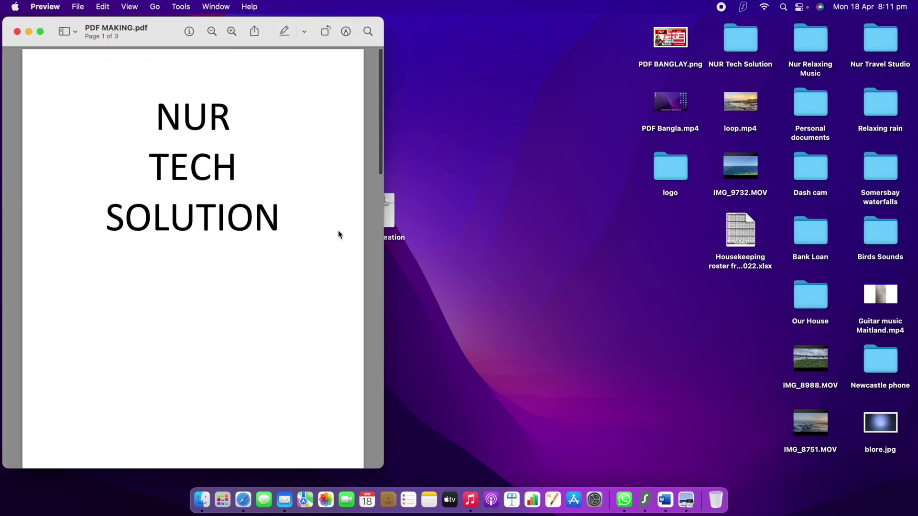
{"action": "double_click", "coordinate": [383, 89]}
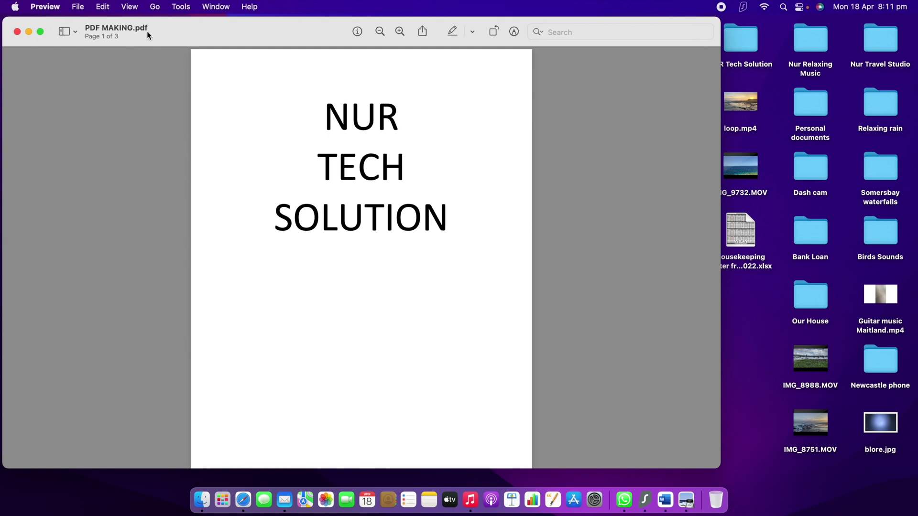
{"action": "scroll", "coordinate": [352, 219], "scroll_direction": "down", "scroll_amount": 3}
{"action": "scroll", "coordinate": [352, 218], "scroll_direction": "down", "scroll_amount": 20}
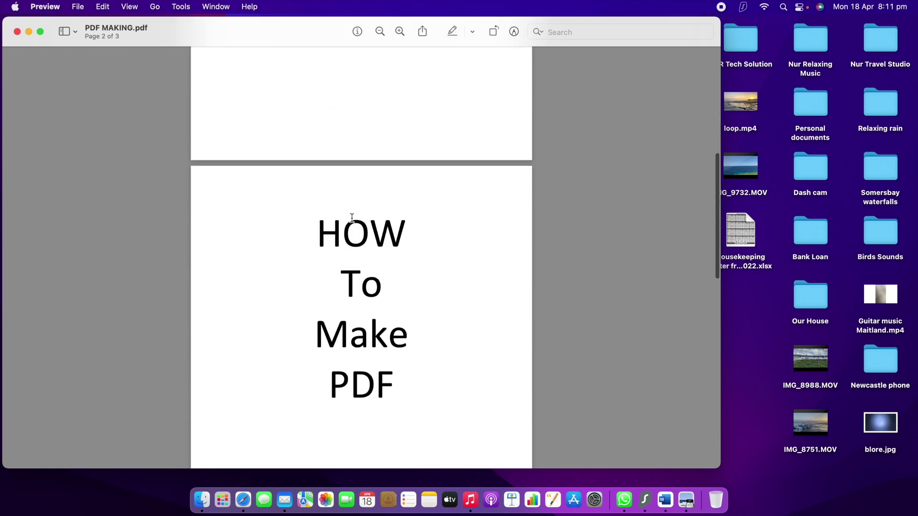
{"action": "scroll", "coordinate": [352, 218], "scroll_direction": "down", "scroll_amount": 2}
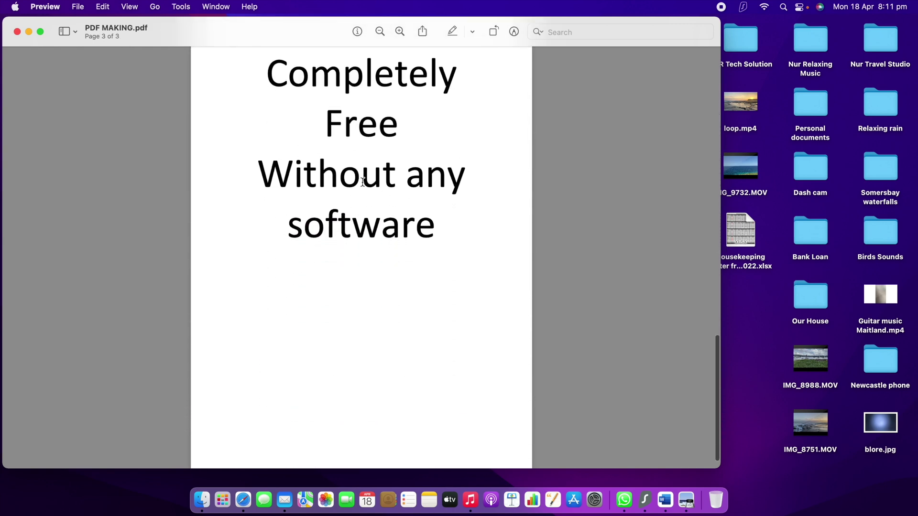
{"action": "scroll", "coordinate": [392, 194], "scroll_direction": "down", "scroll_amount": 1}
{"action": "scroll", "coordinate": [392, 194], "scroll_direction": "up", "scroll_amount": 3}
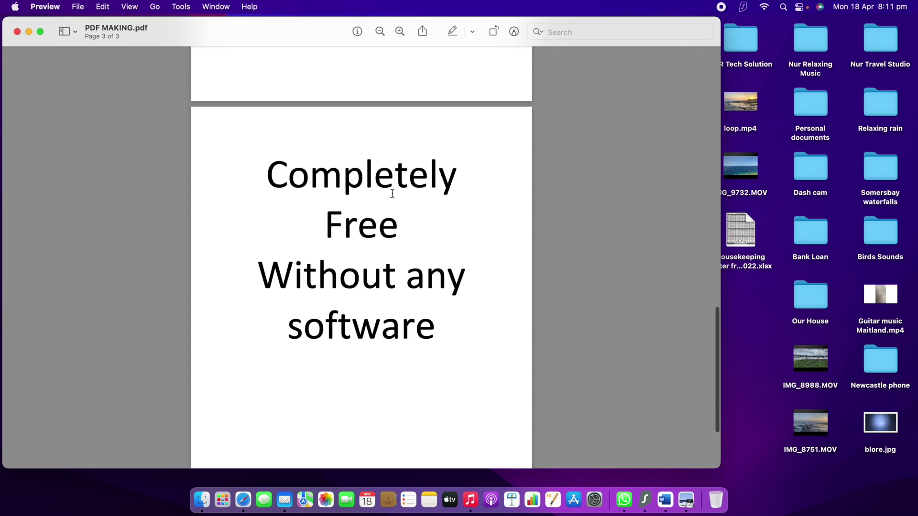